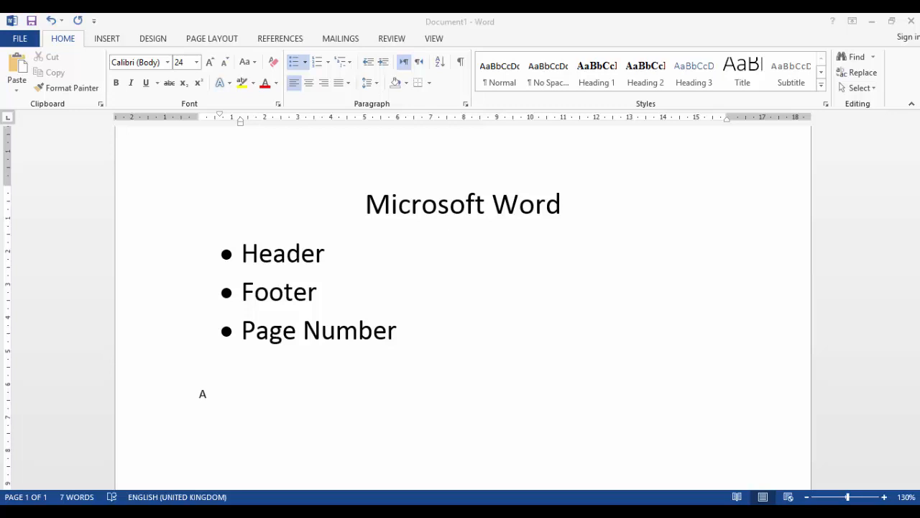
Switch to the Document2 document and look over the first page's header and footer margin areas.
{"action": "key", "text": "alt+Tab"}
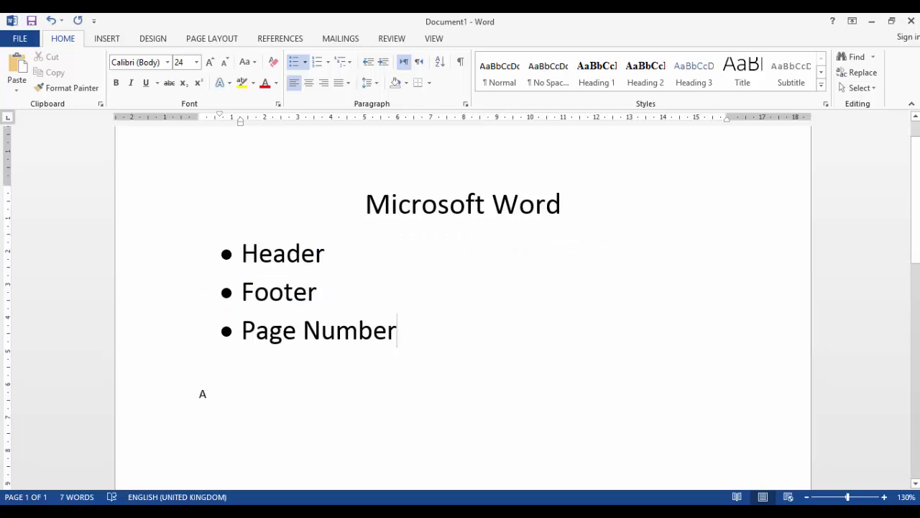
{"action": "key", "text": "alt+Tab"}
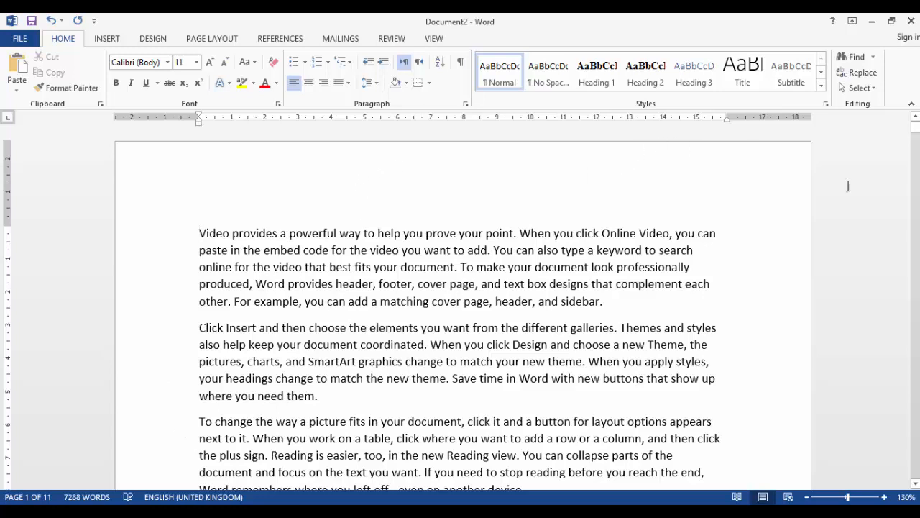
{"action": "scroll", "coordinate": [915, 484], "scroll_direction": "down", "scroll_amount": 3}
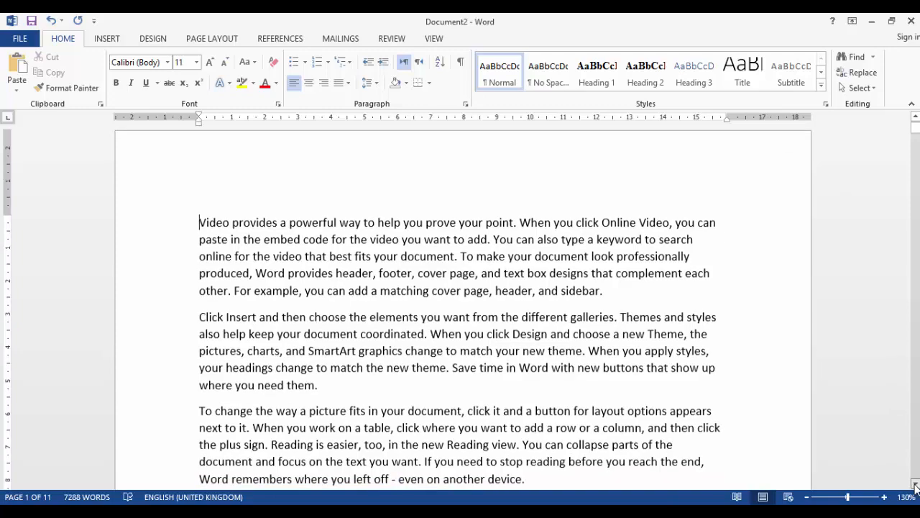
{"action": "scroll", "coordinate": [915, 484], "scroll_direction": "down", "scroll_amount": 5}
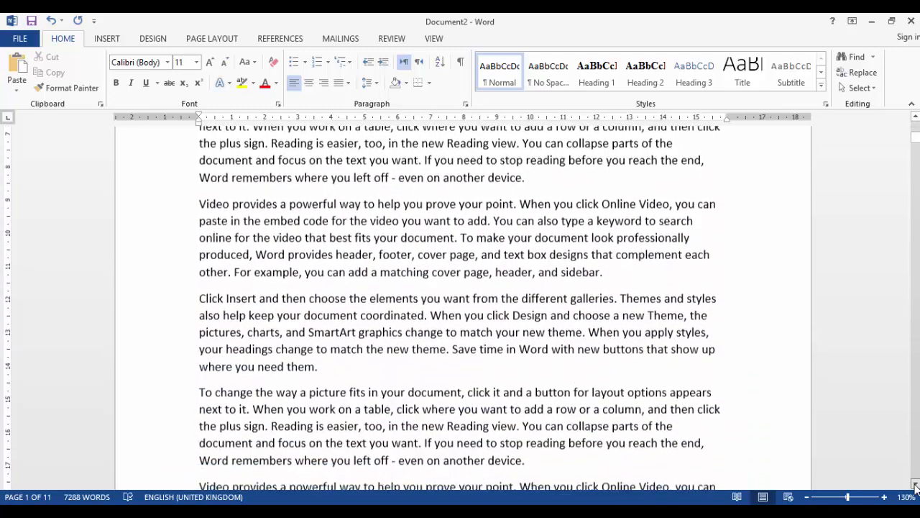
{"action": "scroll", "coordinate": [916, 484], "scroll_direction": "down", "scroll_amount": 10}
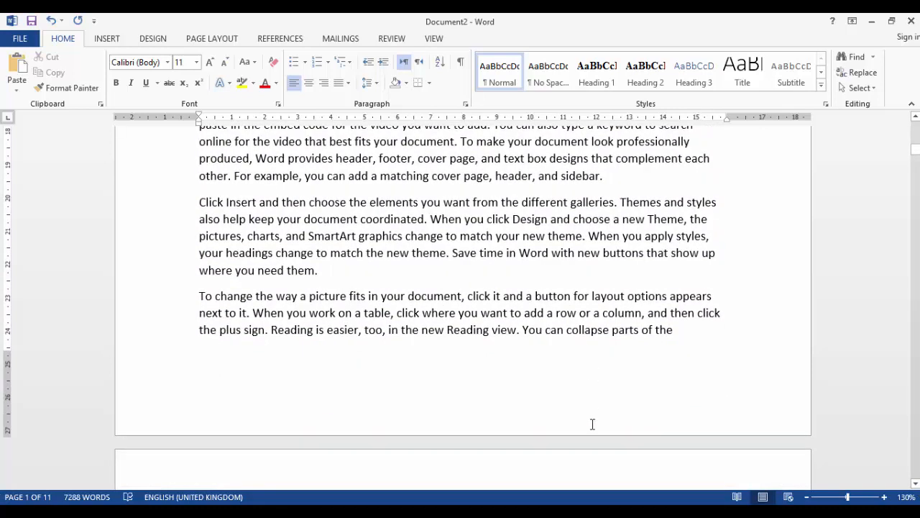
{"action": "left_click", "coordinate": [592, 424]}
{"action": "left_click_drag", "start_coordinate": [916, 155], "coordinate": [916, 126]}
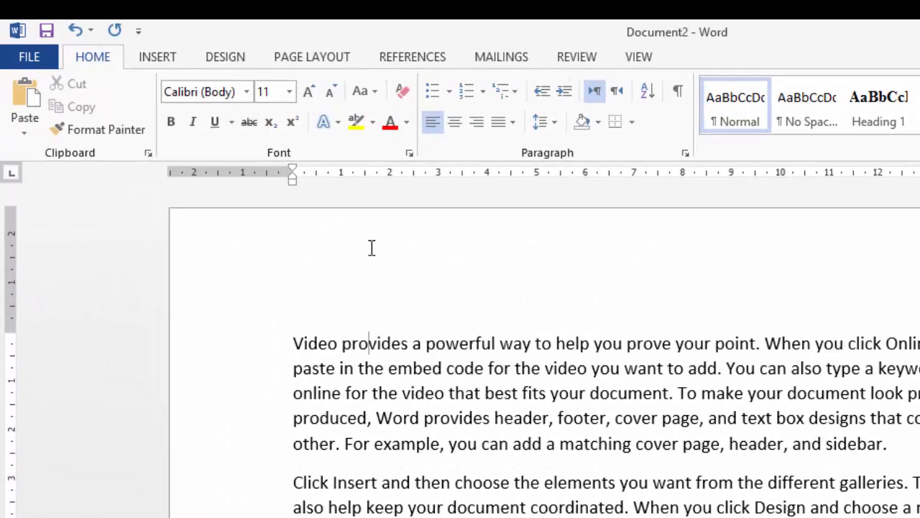
Open the first page's header area for editing and return to the body text.
{"action": "double_click", "coordinate": [252, 169]}
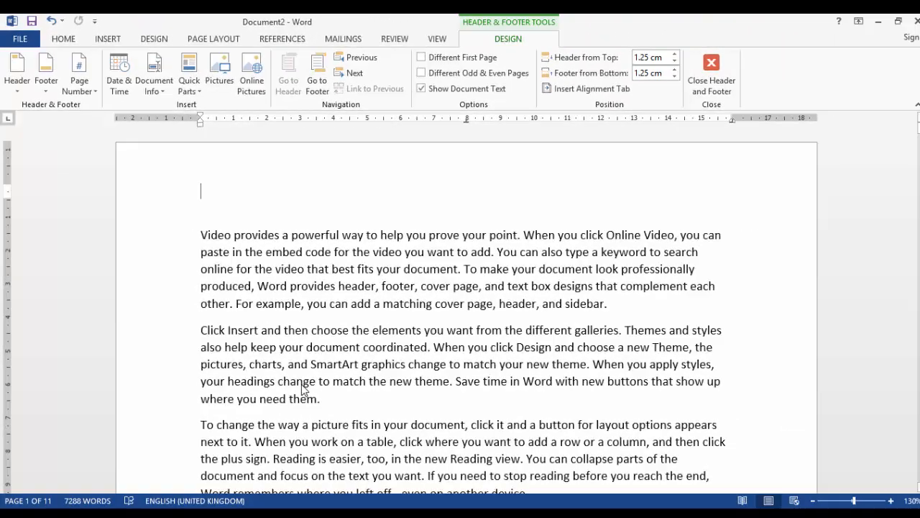
{"action": "double_click", "coordinate": [302, 382]}
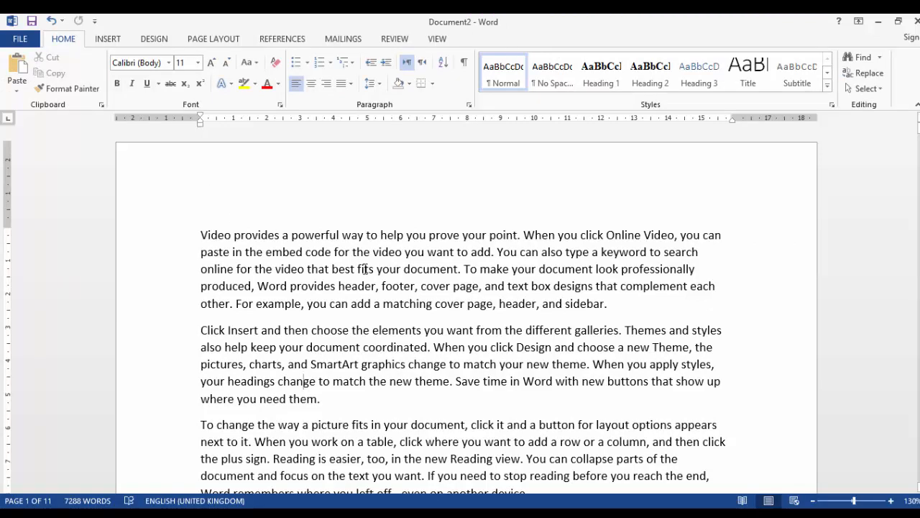
Insert the built-in Motion (Even Page) header into the document and dismiss the run-time error dialog.
{"action": "left_click", "coordinate": [101, 39]}
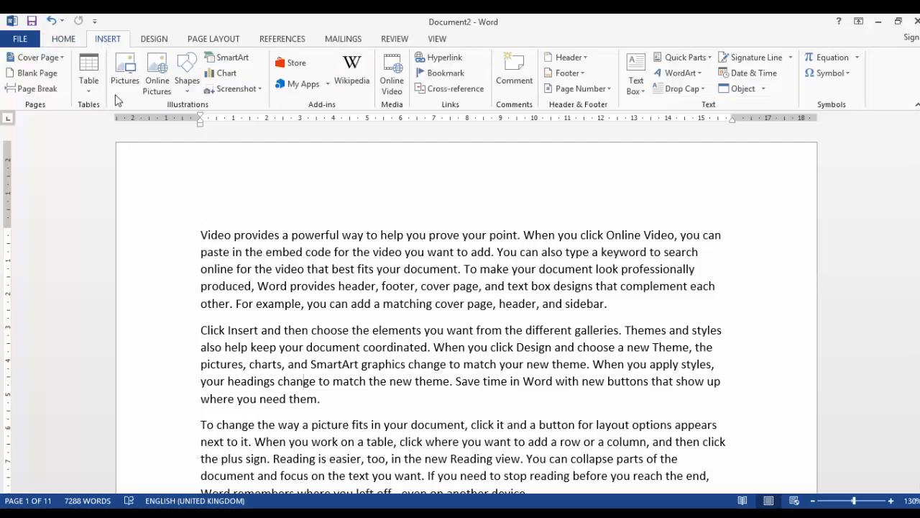
{"action": "left_click", "coordinate": [579, 64]}
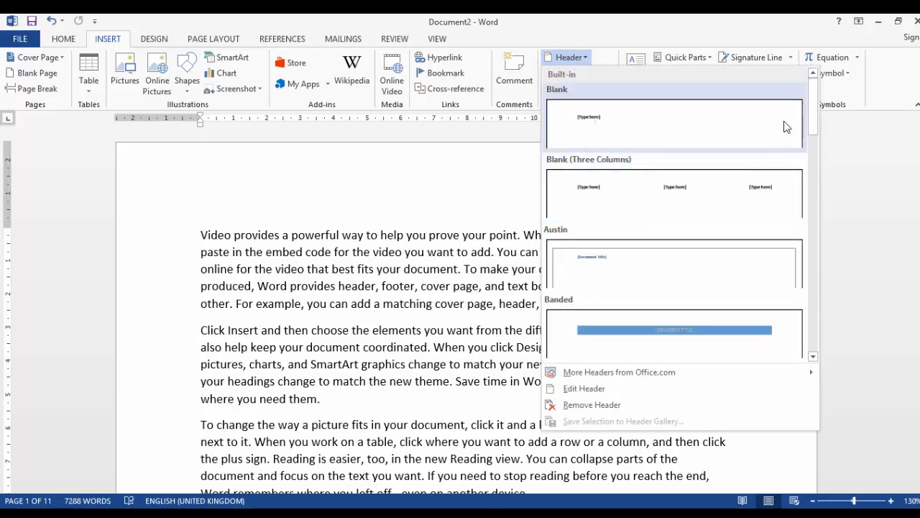
{"action": "left_click_drag", "start_coordinate": [813, 122], "coordinate": [812, 169]}
{"action": "scroll", "coordinate": [624, 331], "scroll_direction": "down", "scroll_amount": 3}
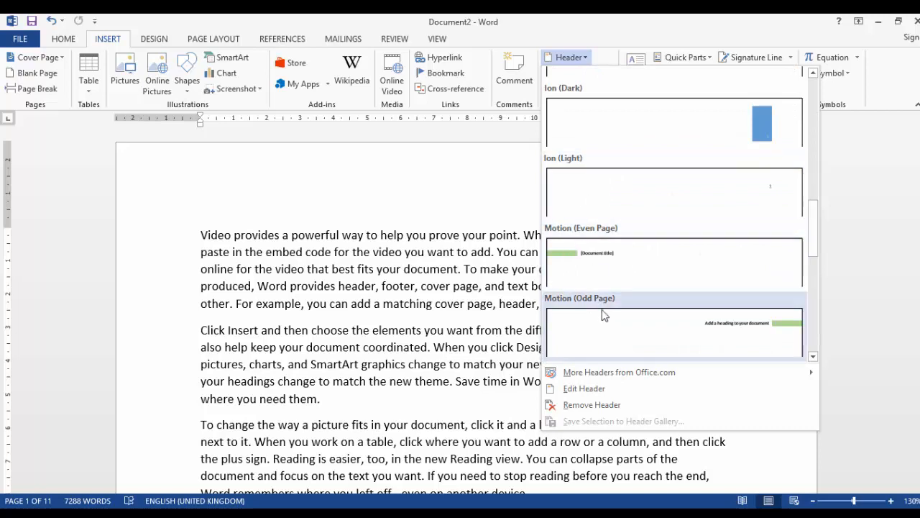
{"action": "scroll", "coordinate": [601, 311], "scroll_direction": "down", "scroll_amount": 3}
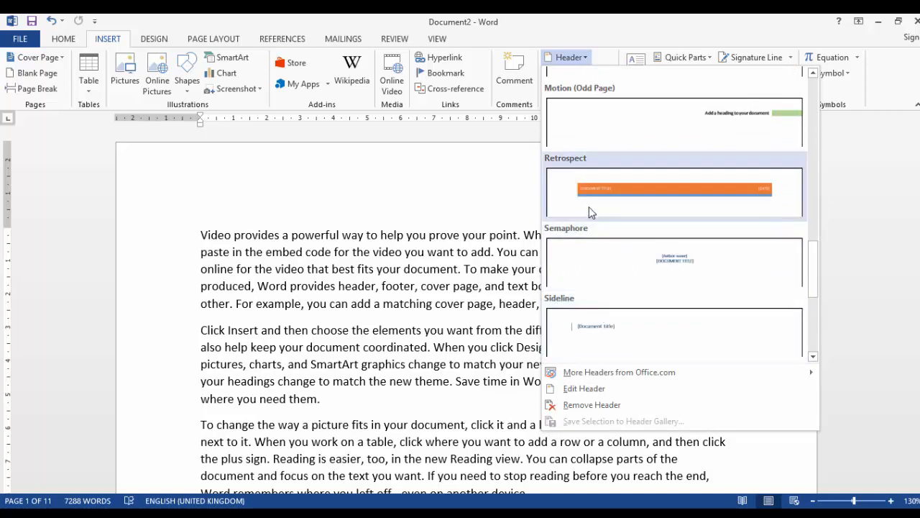
{"action": "scroll", "coordinate": [625, 317], "scroll_direction": "down", "scroll_amount": 3}
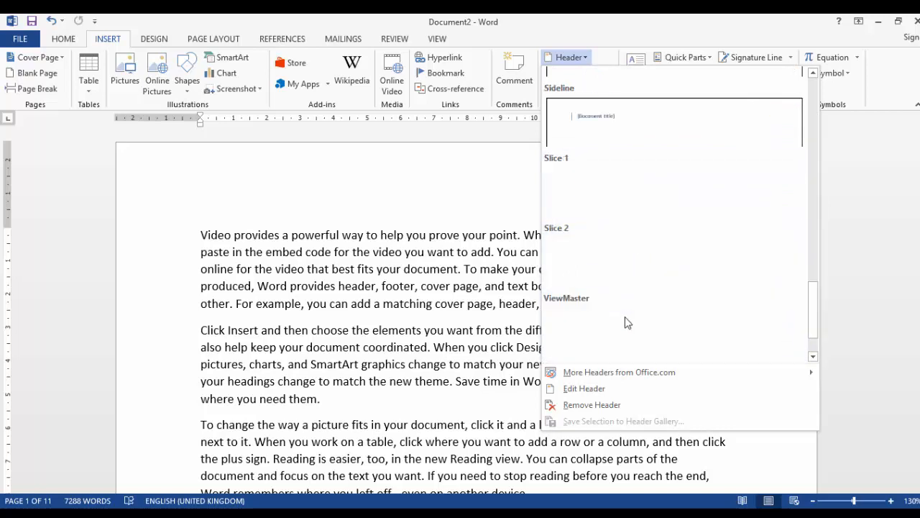
{"action": "scroll", "coordinate": [624, 317], "scroll_direction": "down", "scroll_amount": 1}
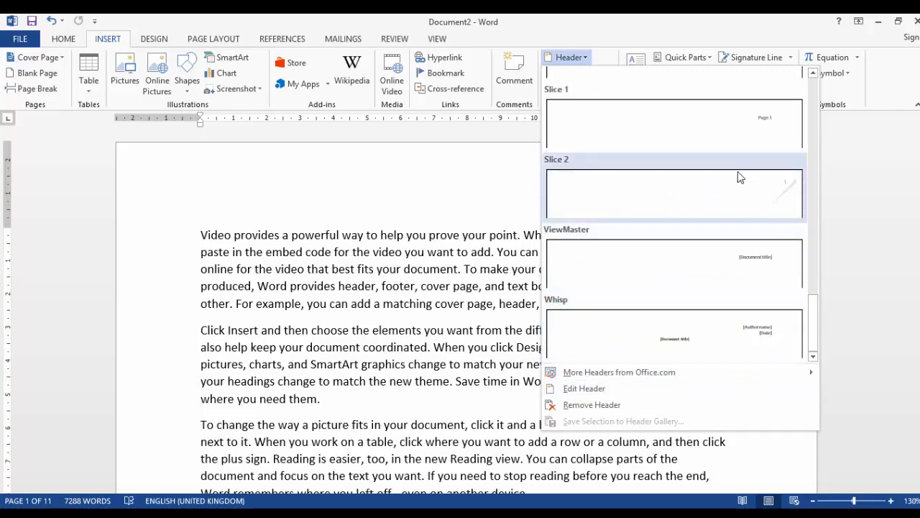
{"action": "scroll", "coordinate": [728, 143], "scroll_direction": "up", "scroll_amount": 3}
{"action": "scroll", "coordinate": [724, 148], "scroll_direction": "up", "scroll_amount": 3}
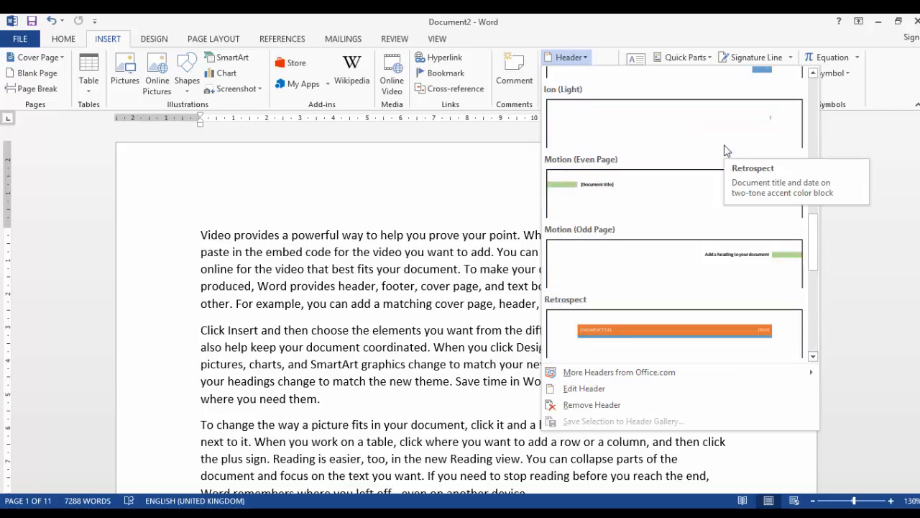
{"action": "left_click", "coordinate": [667, 210]}
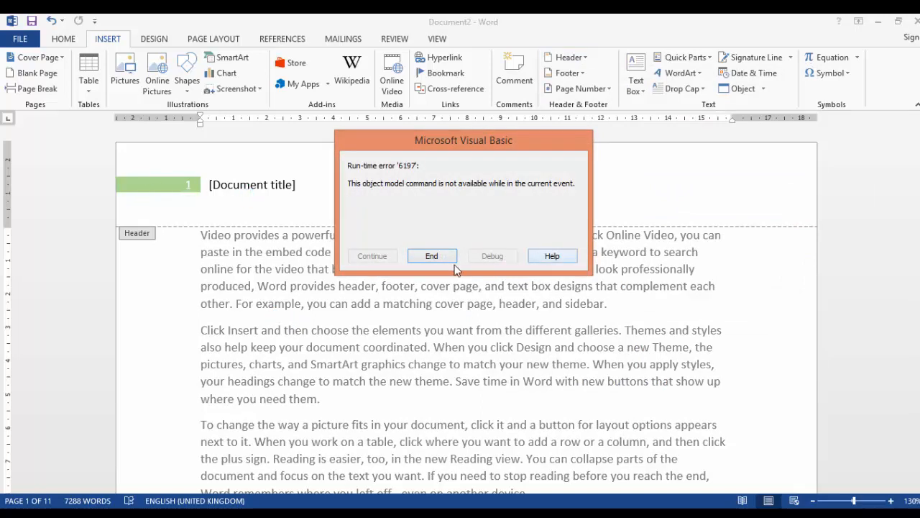
{"action": "left_click", "coordinate": [436, 258]}
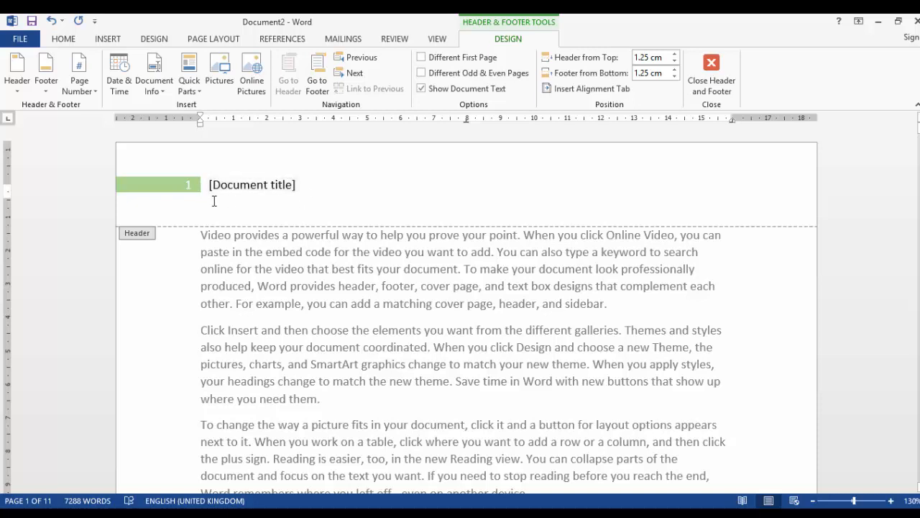
Replace the header's document title placeholder with "Urdu Tech" and close header editing.
{"action": "type", "text": "1"}
{"action": "left_click", "coordinate": [240, 184]}
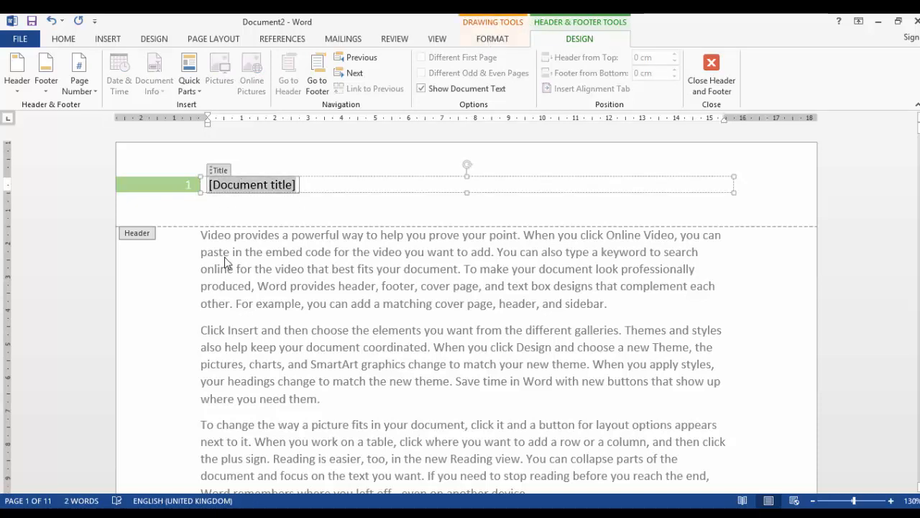
{"action": "type", "text": "uR"}
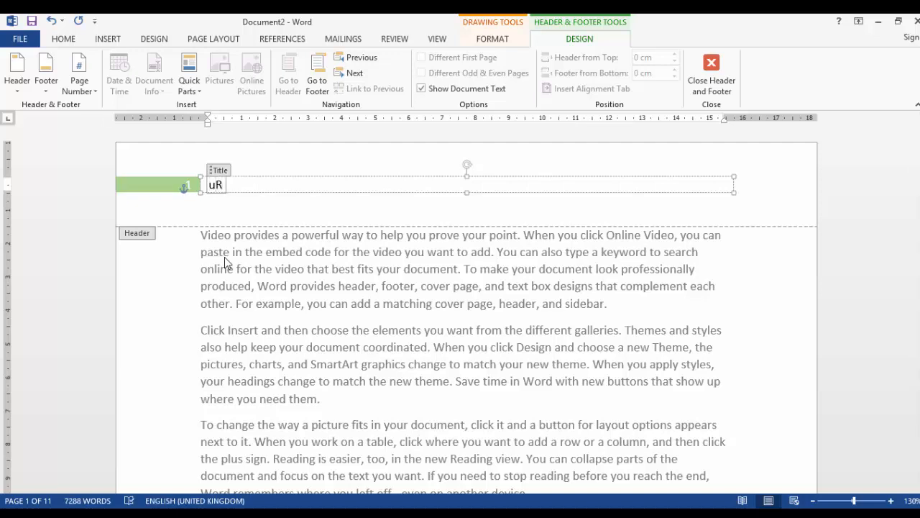
{"action": "type", "text": "DU Tee"}
{"action": "key", "text": "BackSpace"}
{"action": "type", "text": "ch"}
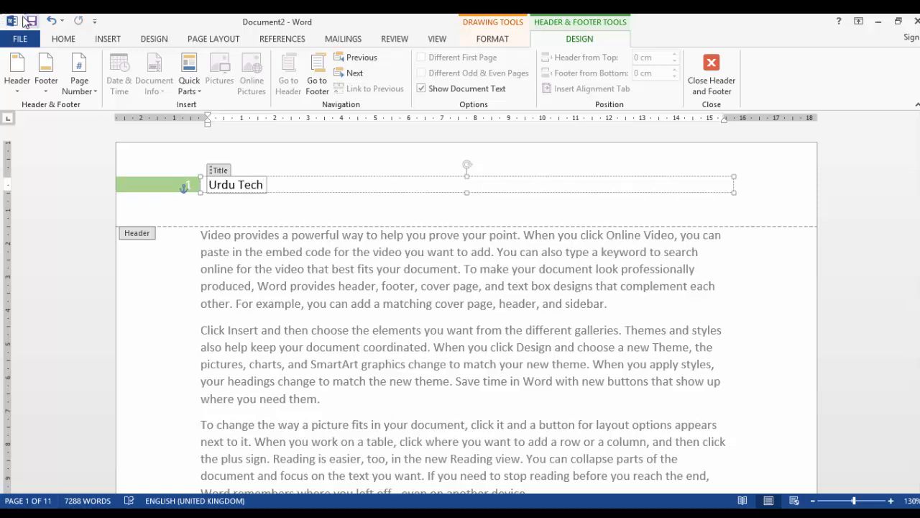
{"action": "left_click", "coordinate": [712, 68]}
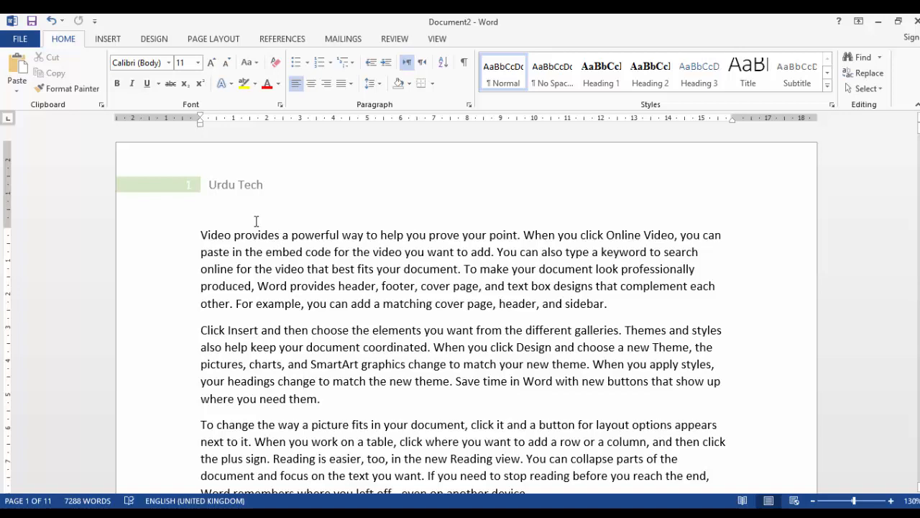
Check the header title and page number on each of the following pages through page 6.
{"action": "scroll", "coordinate": [380, 336], "scroll_direction": "down", "scroll_amount": 3}
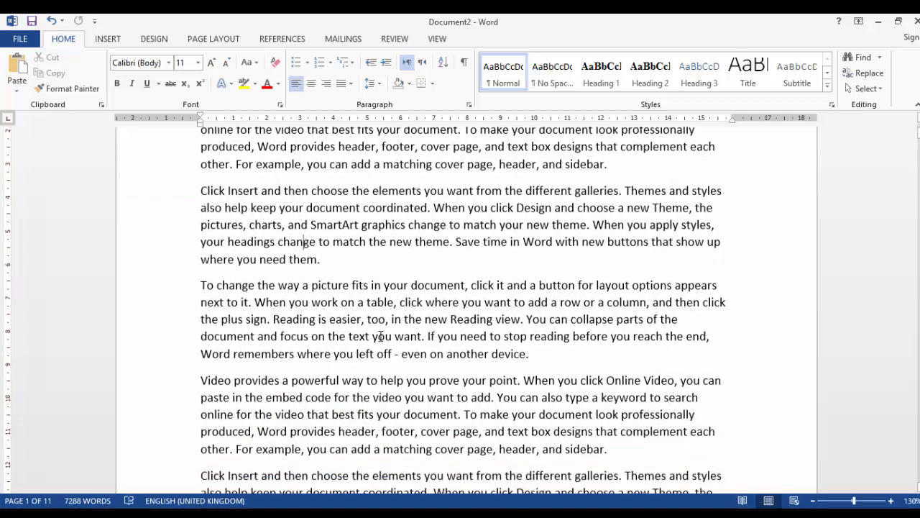
{"action": "scroll", "coordinate": [380, 336], "scroll_direction": "down", "scroll_amount": 4}
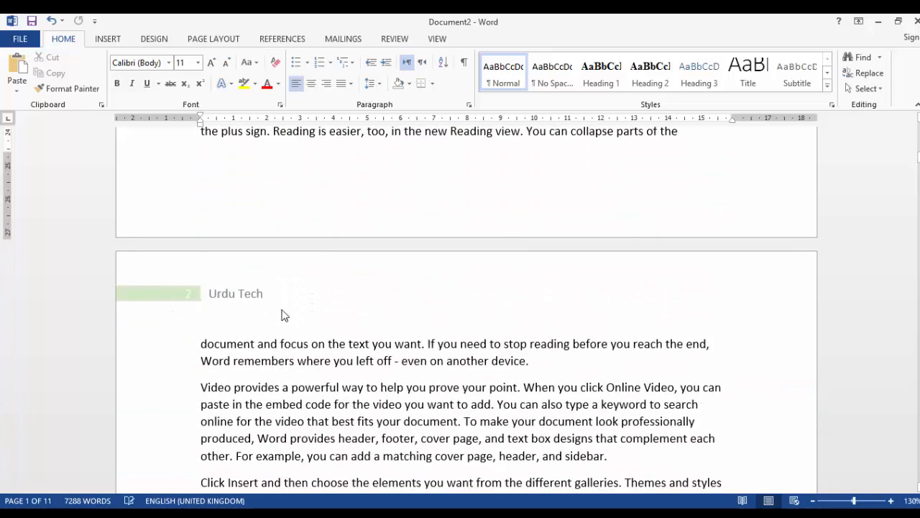
{"action": "scroll", "coordinate": [276, 317], "scroll_direction": "down", "scroll_amount": 3}
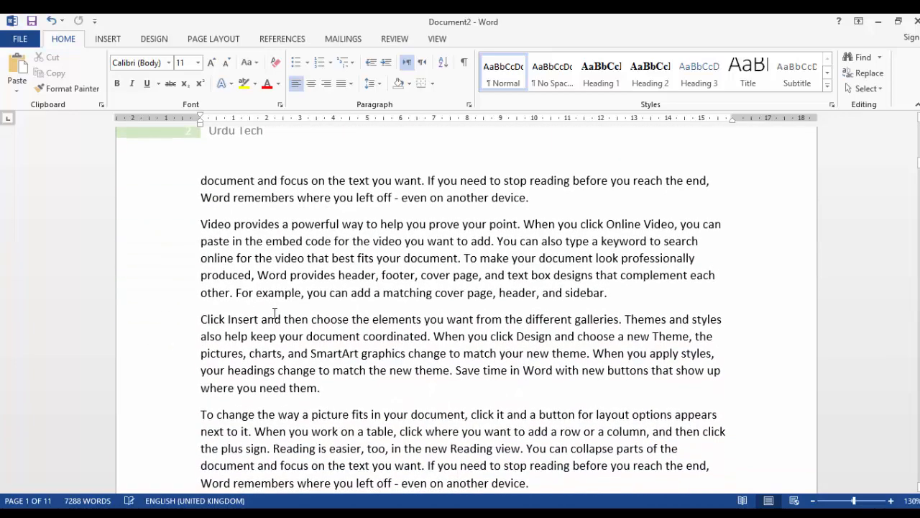
{"action": "scroll", "coordinate": [275, 314], "scroll_direction": "down", "scroll_amount": 12}
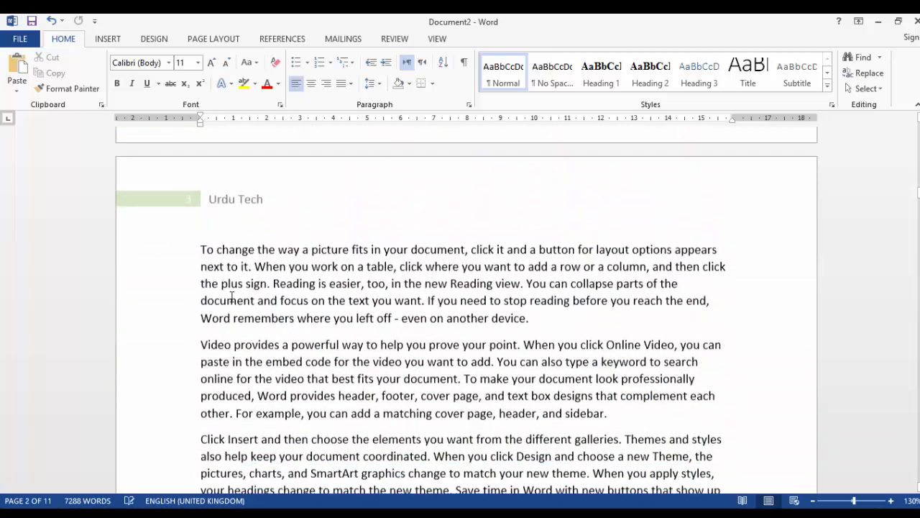
{"action": "scroll", "coordinate": [338, 320], "scroll_direction": "down", "scroll_amount": 3}
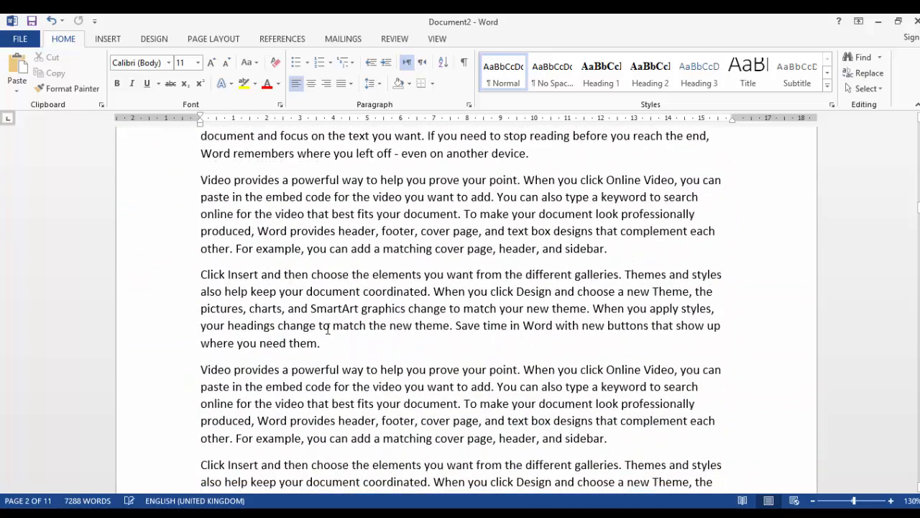
{"action": "scroll", "coordinate": [325, 328], "scroll_direction": "down", "scroll_amount": 9}
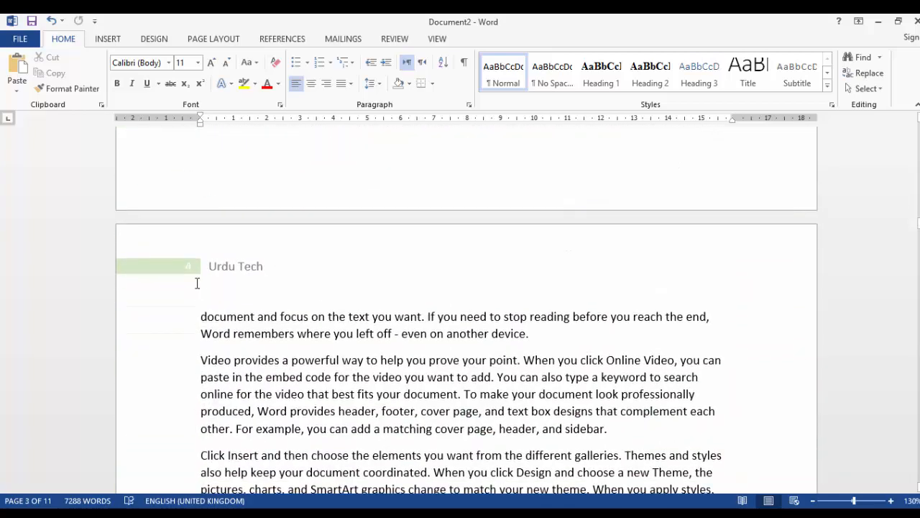
{"action": "scroll", "coordinate": [197, 284], "scroll_direction": "down", "scroll_amount": 16}
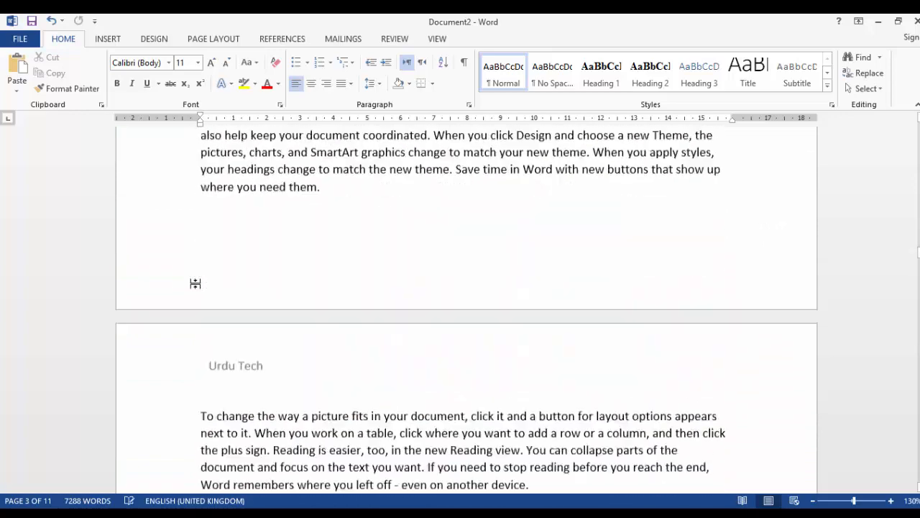
{"action": "scroll", "coordinate": [195, 283], "scroll_direction": "down", "scroll_amount": 1}
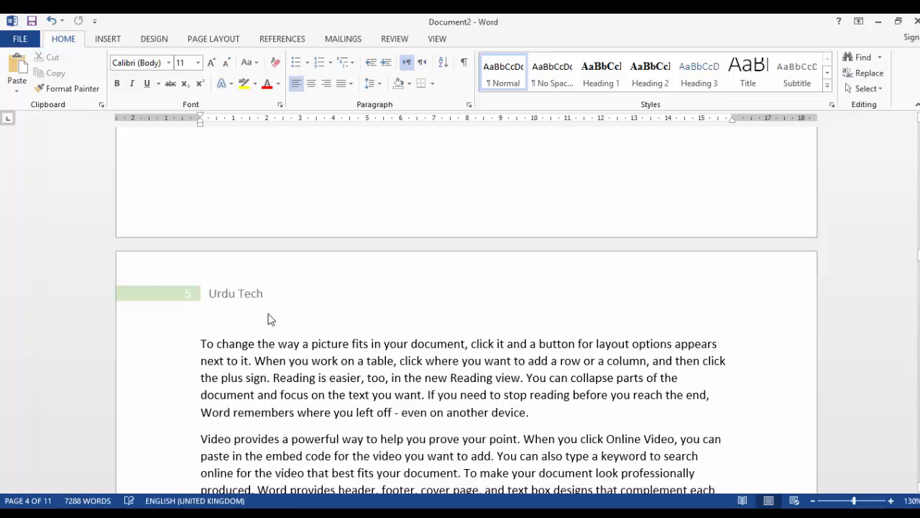
{"action": "scroll", "coordinate": [267, 322], "scroll_direction": "down", "scroll_amount": 5}
{"action": "scroll", "coordinate": [259, 329], "scroll_direction": "down", "scroll_amount": 7}
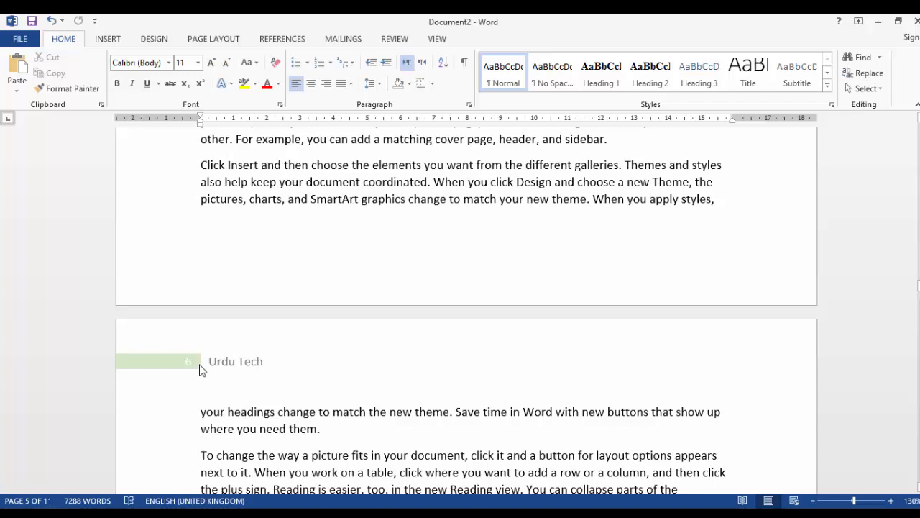
Replace the document's header with the built-in Slice 1 design.
{"action": "left_click", "coordinate": [115, 40]}
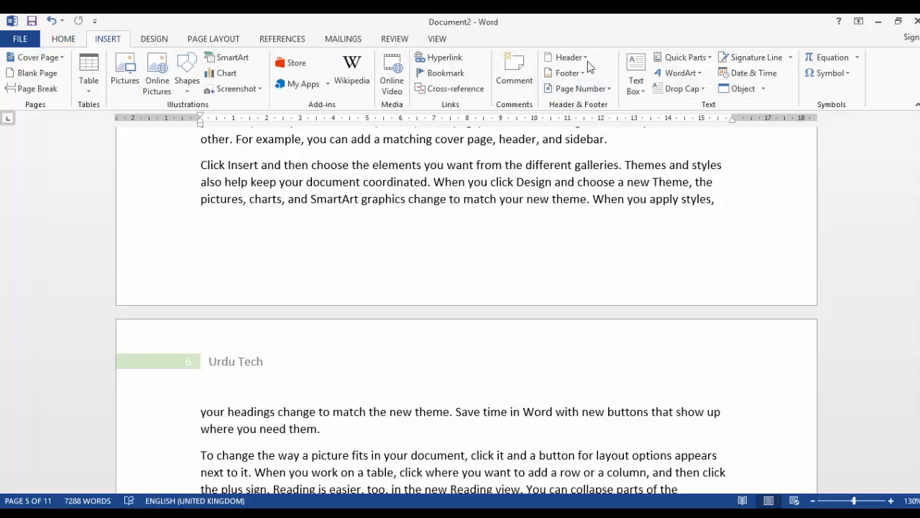
{"action": "left_click", "coordinate": [568, 57]}
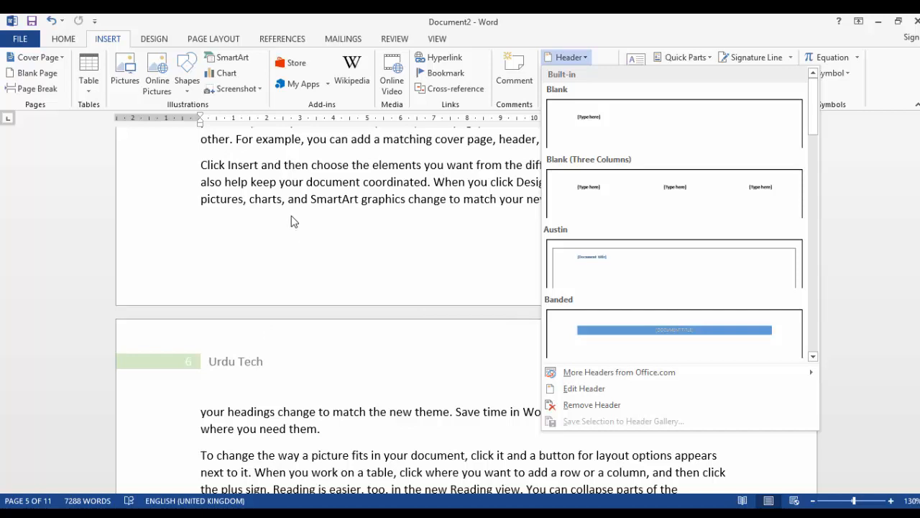
{"action": "scroll", "coordinate": [599, 276], "scroll_direction": "down", "scroll_amount": 6}
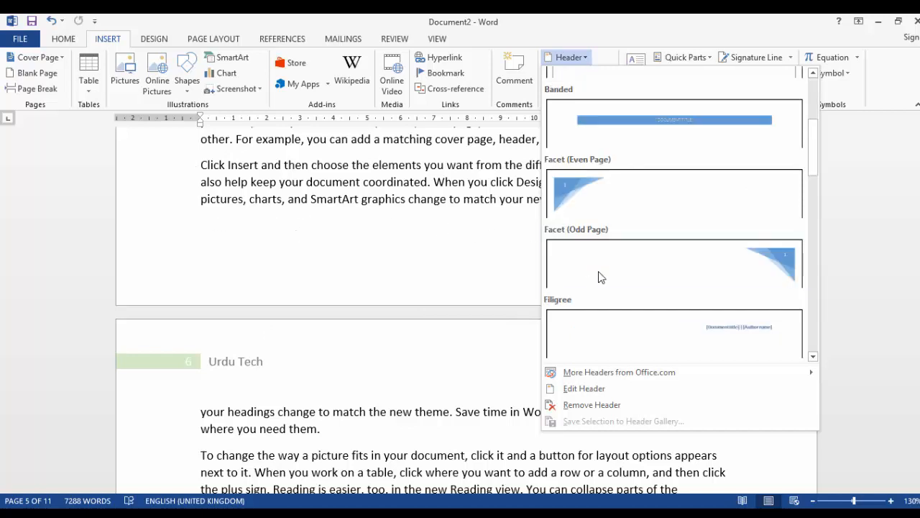
{"action": "scroll", "coordinate": [598, 277], "scroll_direction": "down", "scroll_amount": 3}
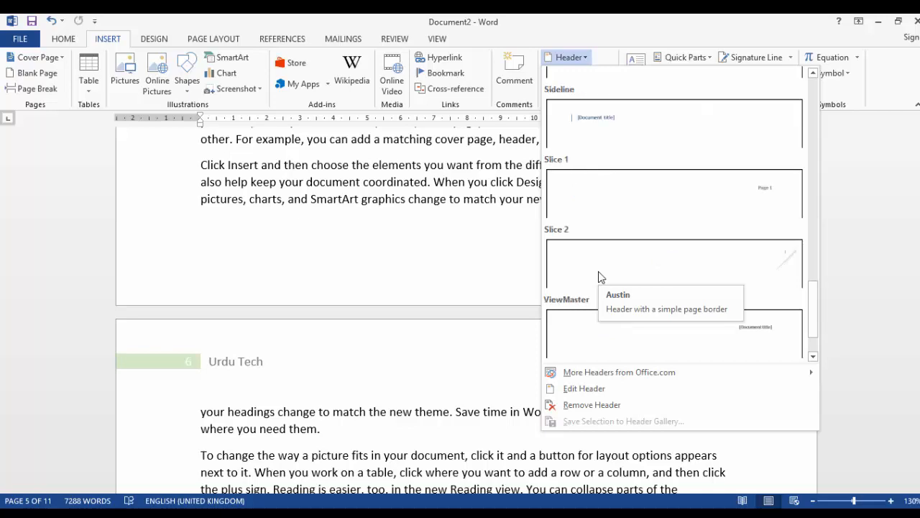
{"action": "left_click", "coordinate": [716, 202]}
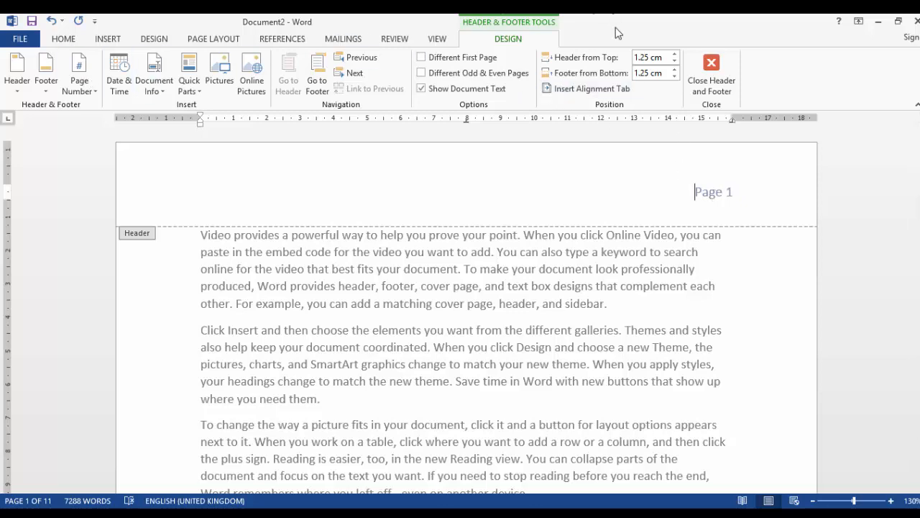
Replace the document's header with the built-in Blank design, enter "Urdu tech" as its text and close header editing.
{"action": "left_click", "coordinate": [711, 77]}
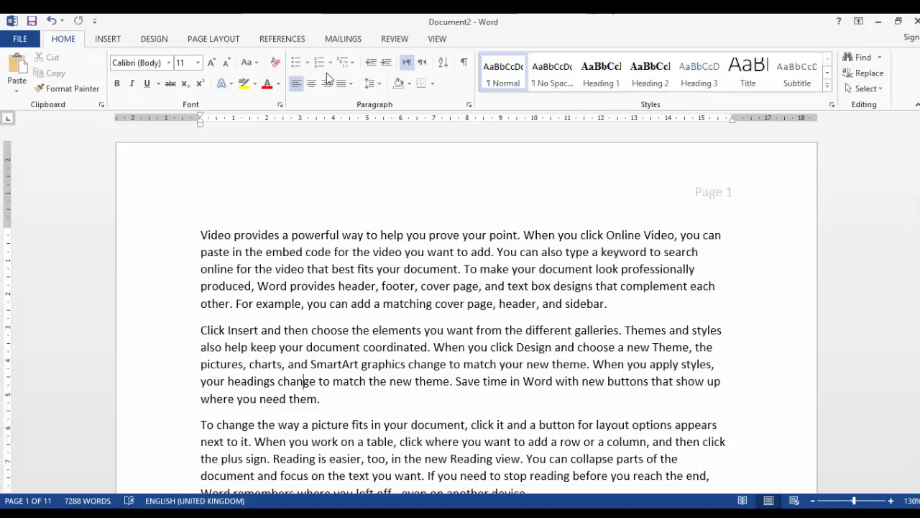
{"action": "left_click", "coordinate": [108, 39]}
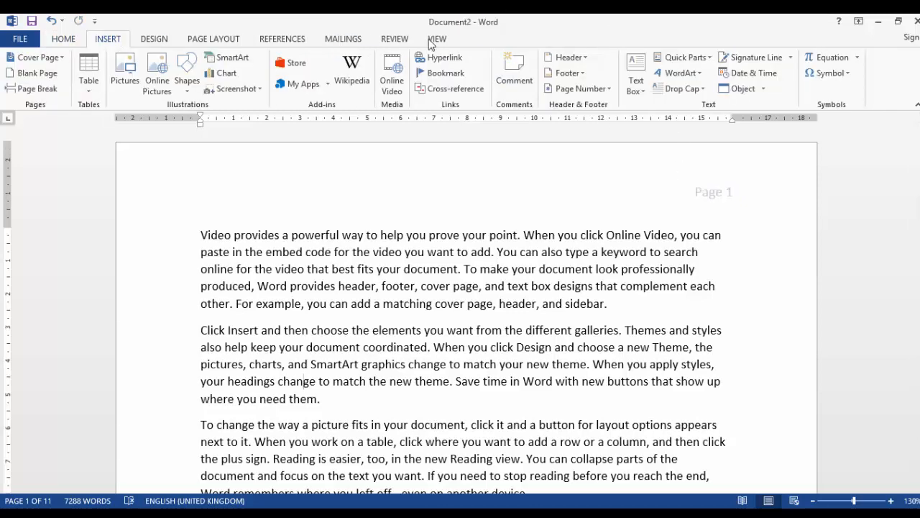
{"action": "left_click", "coordinate": [565, 62]}
{"action": "left_click", "coordinate": [612, 124]}
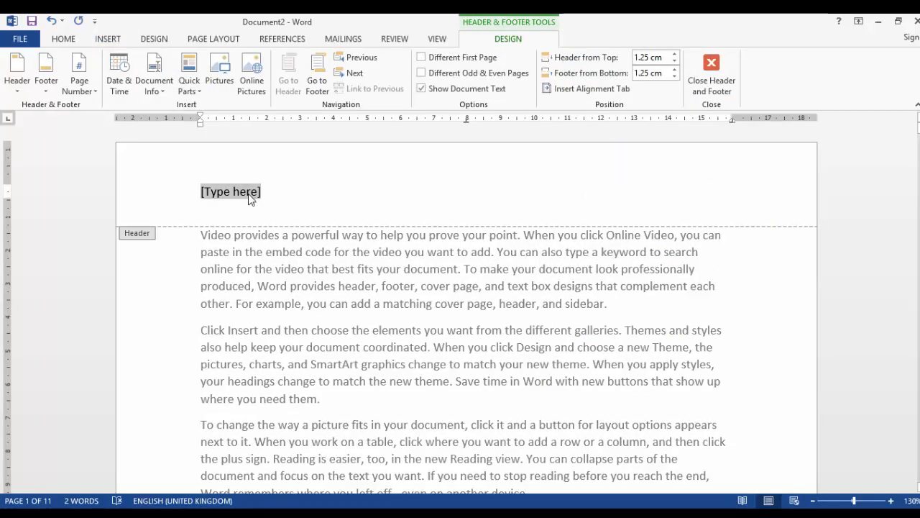
{"action": "type", "text": "urdu t "}
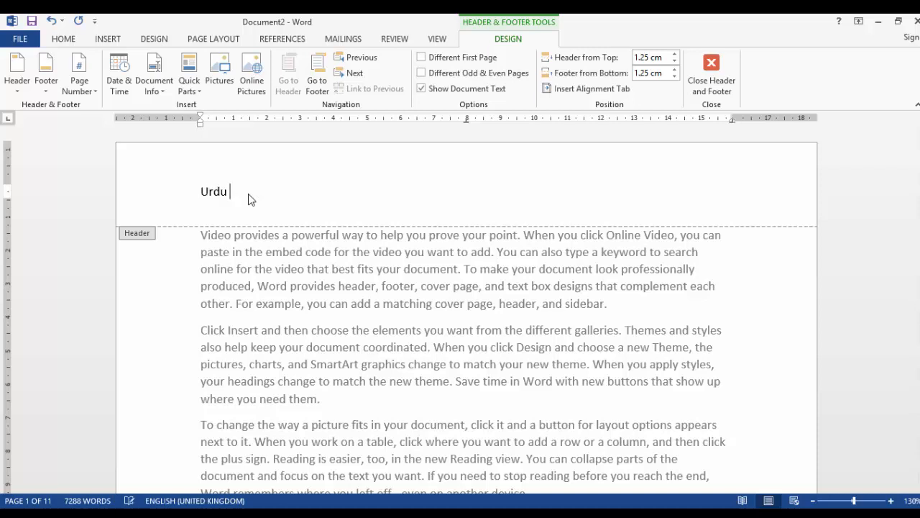
{"action": "type", "text": "ch"}
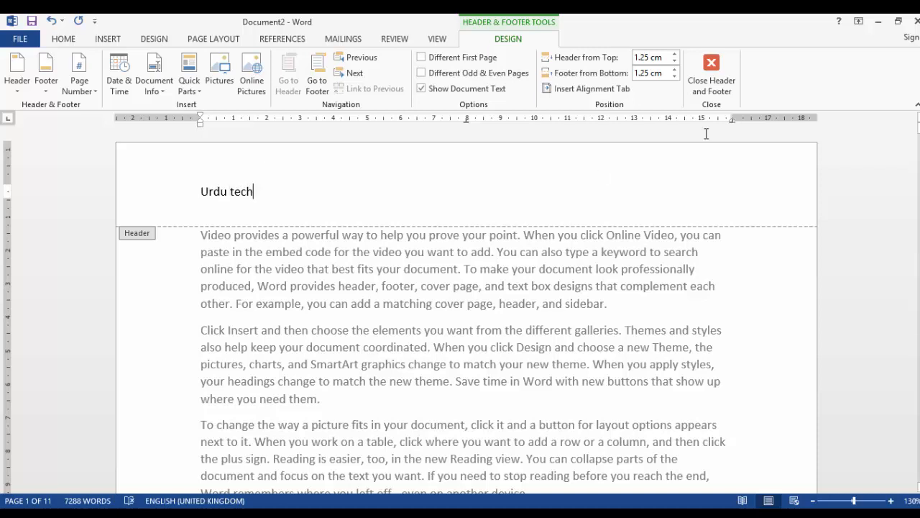
{"action": "left_click", "coordinate": [726, 66]}
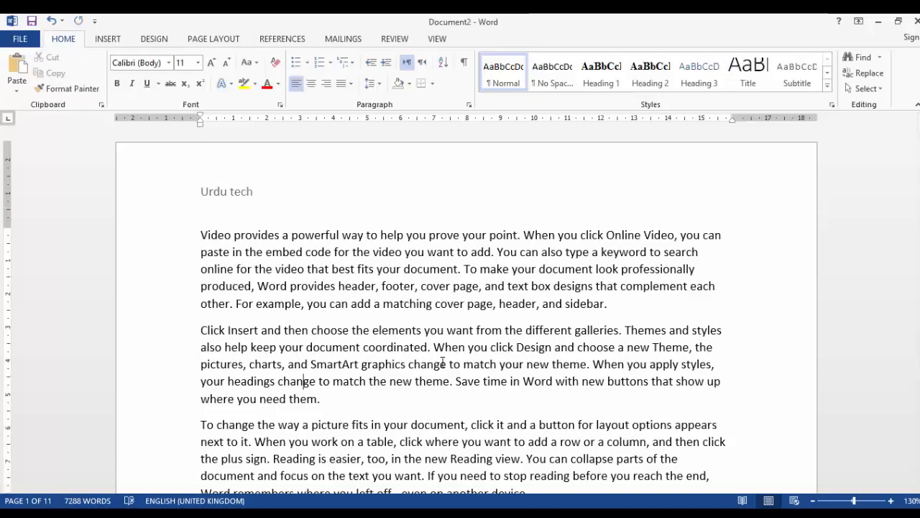
Check the header text on the following pages through page 10.
{"action": "scroll", "coordinate": [440, 363], "scroll_direction": "down", "scroll_amount": 4}
{"action": "scroll", "coordinate": [440, 363], "scroll_direction": "down", "scroll_amount": 18}
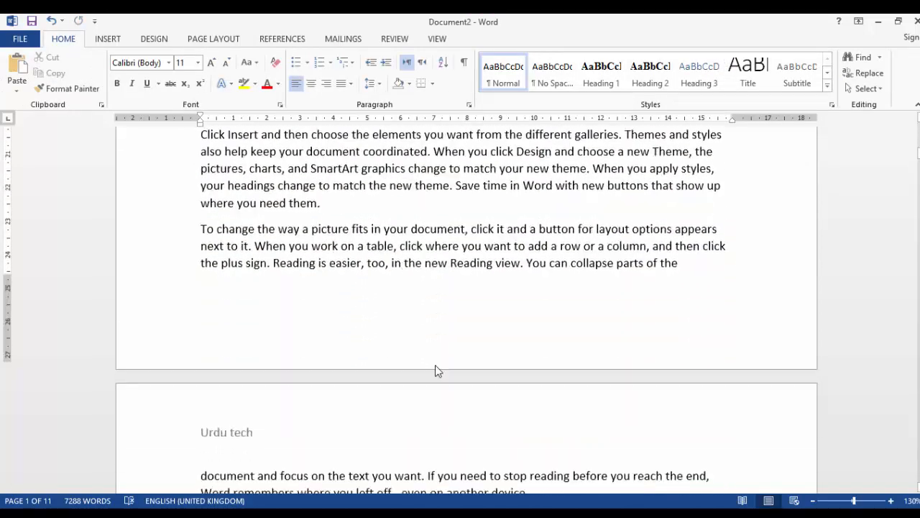
{"action": "scroll", "coordinate": [435, 368], "scroll_direction": "up", "scroll_amount": 6}
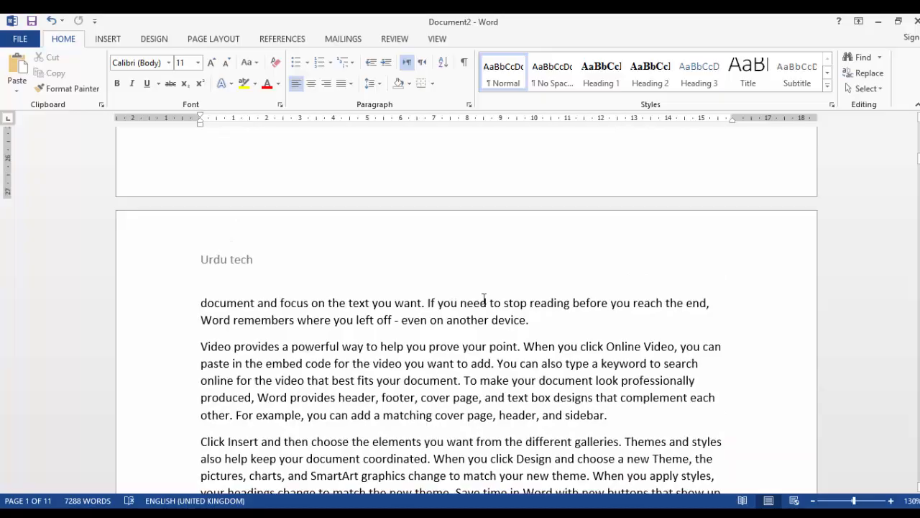
{"action": "left_click_drag", "start_coordinate": [917, 157], "coordinate": [917, 388]}
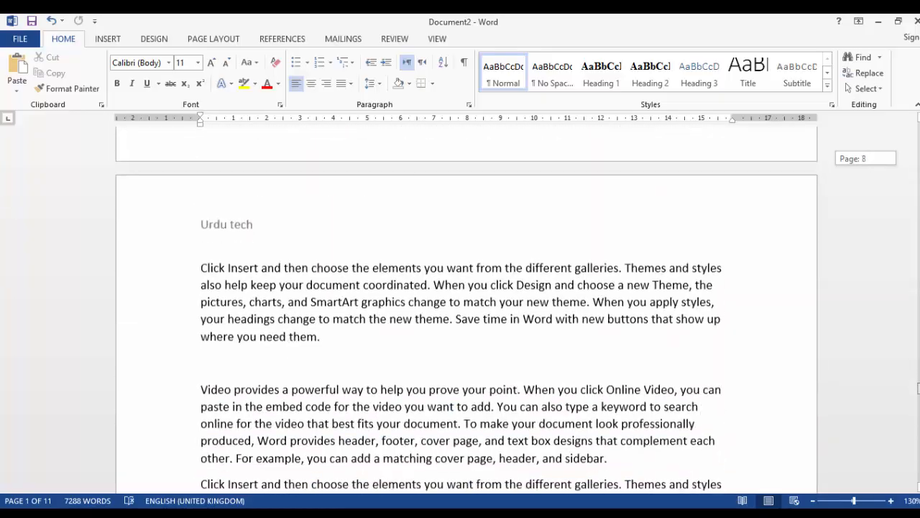
{"action": "left_click", "coordinate": [461, 335]}
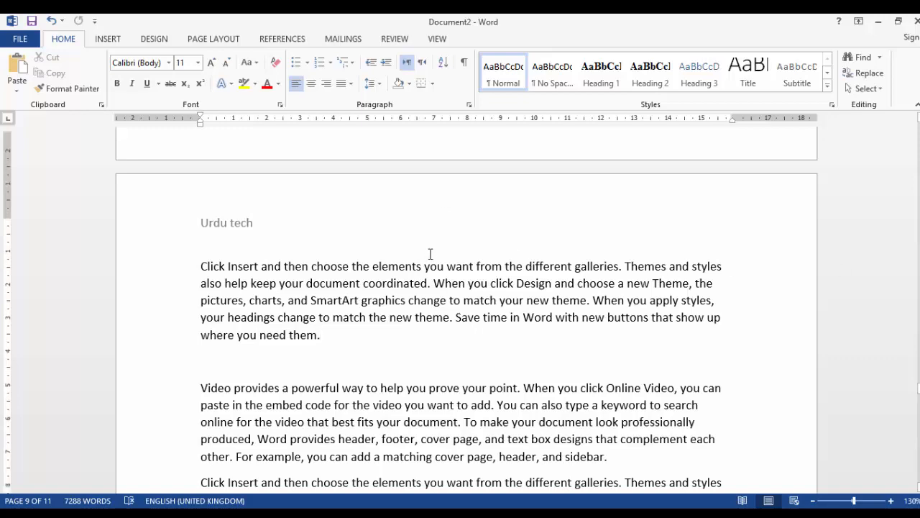
{"action": "scroll", "coordinate": [424, 259], "scroll_direction": "down", "scroll_amount": 10}
{"action": "scroll", "coordinate": [422, 263], "scroll_direction": "down", "scroll_amount": 8}
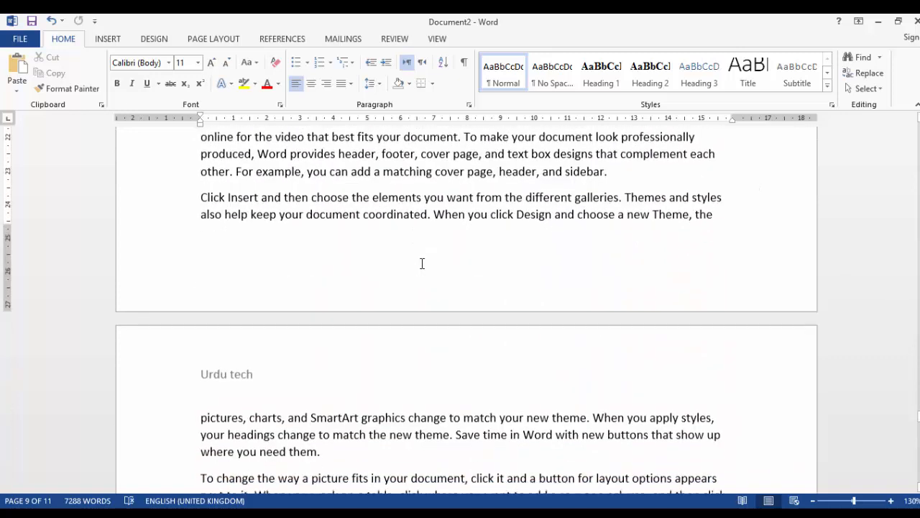
Open the footer area of page 9 to view it, and return to the body text.
{"action": "left_click", "coordinate": [304, 199]}
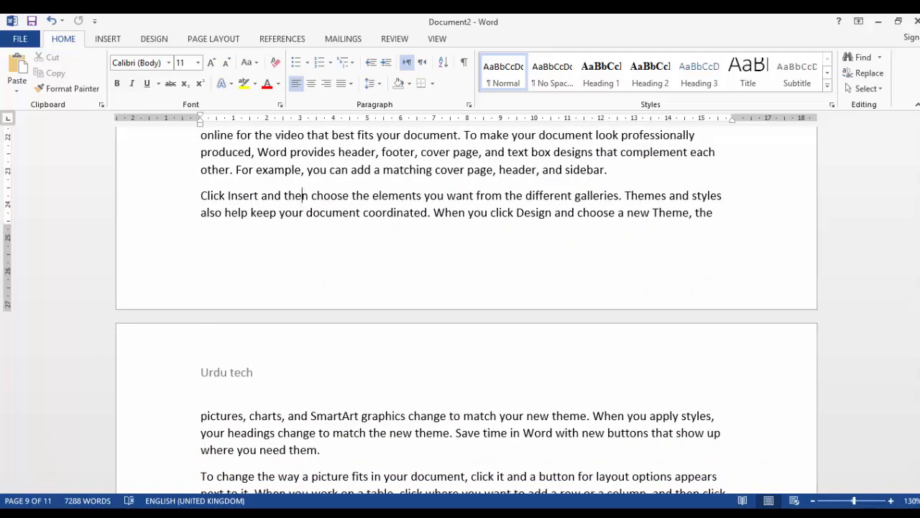
{"action": "double_click", "coordinate": [258, 264]}
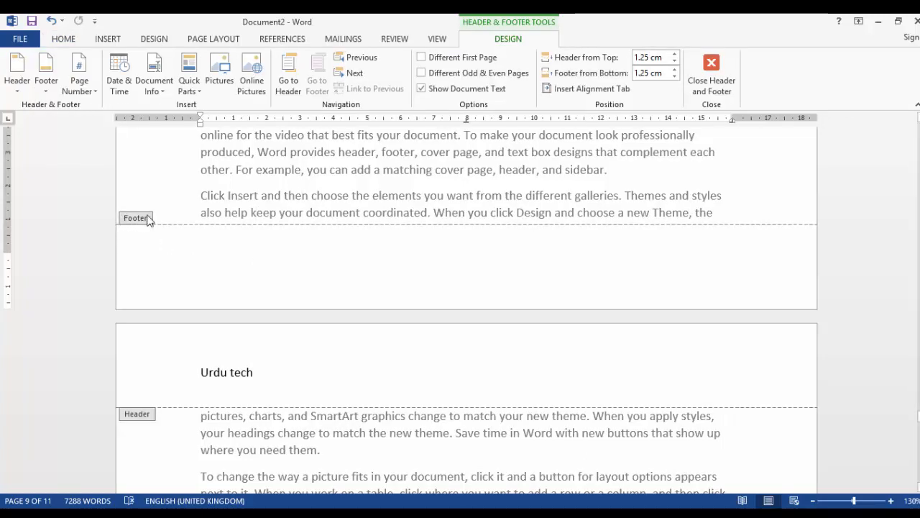
{"action": "double_click", "coordinate": [335, 154]}
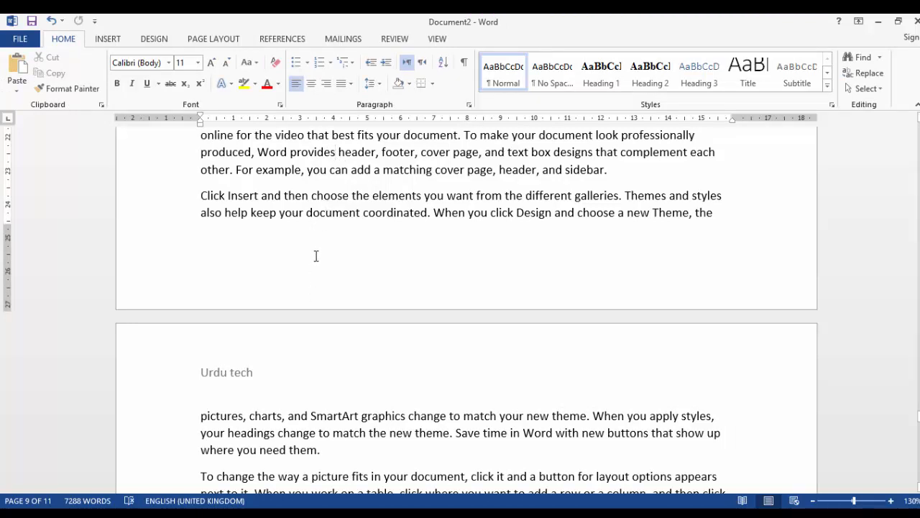
Browse the built-in footer designs and insert the Ion (Light) footer.
{"action": "left_click", "coordinate": [107, 39]}
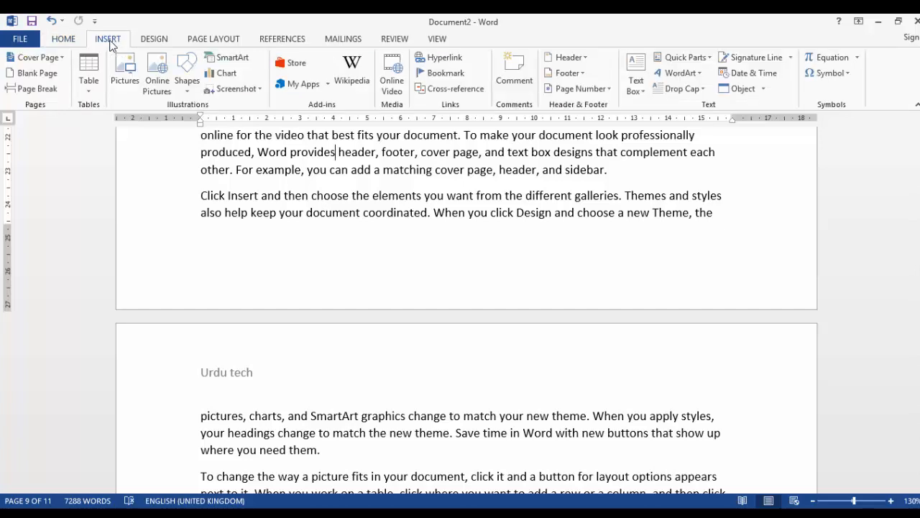
{"action": "left_click", "coordinate": [573, 74]}
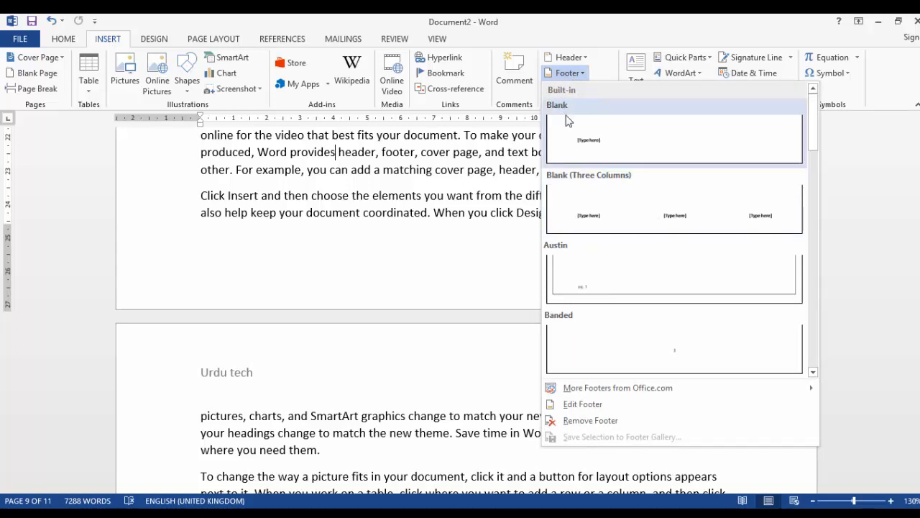
{"action": "scroll", "coordinate": [582, 291], "scroll_direction": "down", "scroll_amount": 3}
{"action": "scroll", "coordinate": [582, 291], "scroll_direction": "down", "scroll_amount": 3}
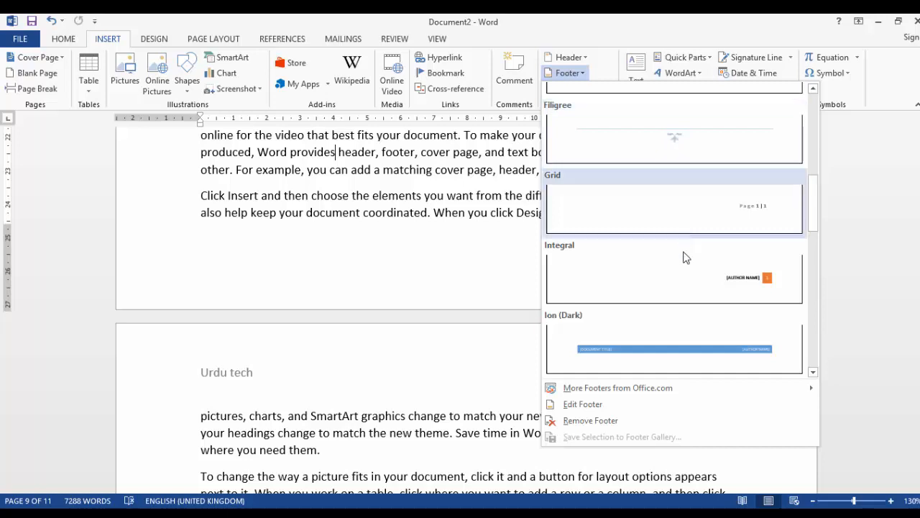
{"action": "scroll", "coordinate": [683, 354], "scroll_direction": "down", "scroll_amount": 3}
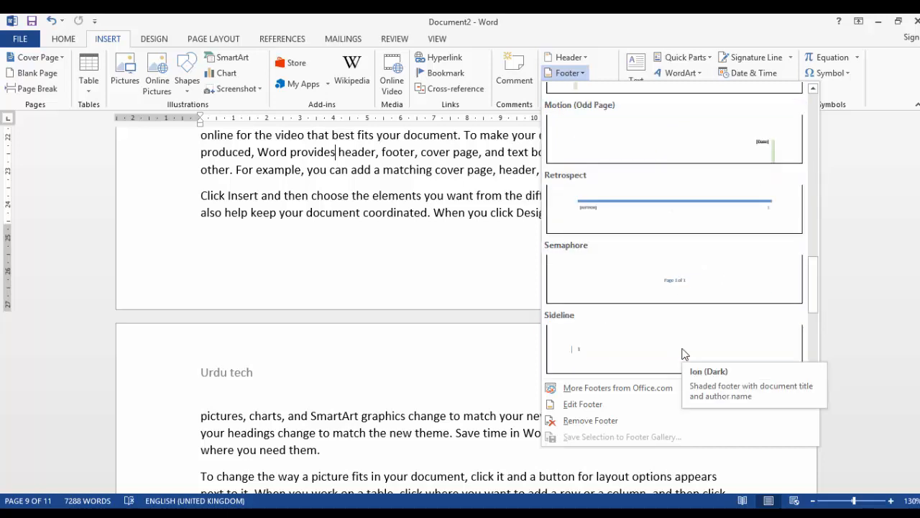
{"action": "scroll", "coordinate": [683, 354], "scroll_direction": "down", "scroll_amount": 3}
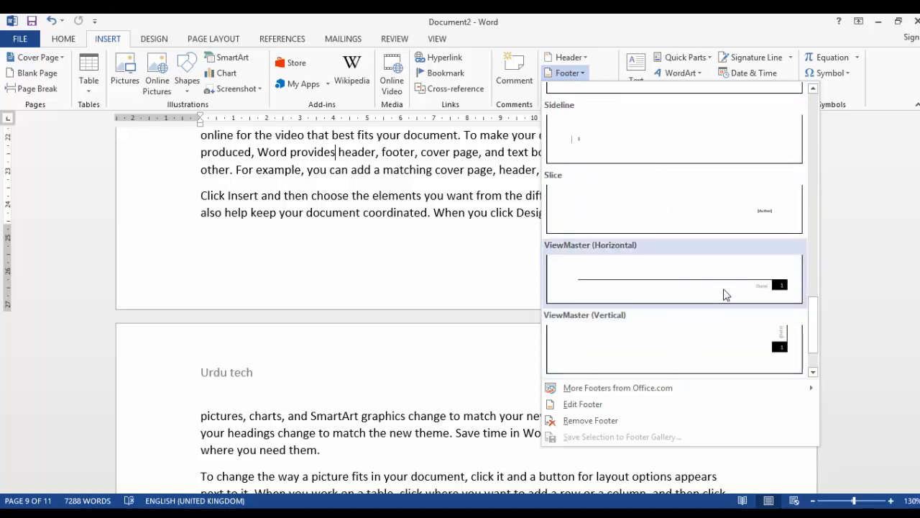
{"action": "scroll", "coordinate": [726, 352], "scroll_direction": "down", "scroll_amount": 1}
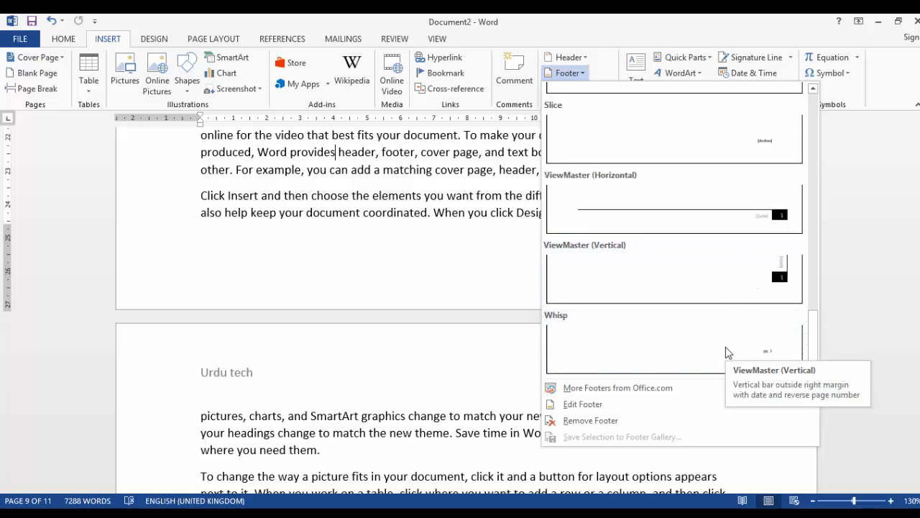
{"action": "scroll", "coordinate": [725, 351], "scroll_direction": "up", "scroll_amount": 6}
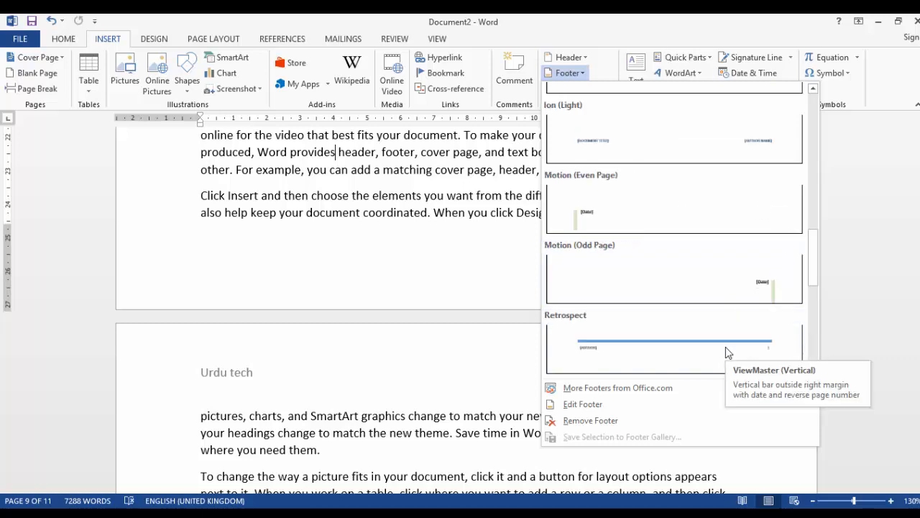
{"action": "left_click", "coordinate": [604, 149]}
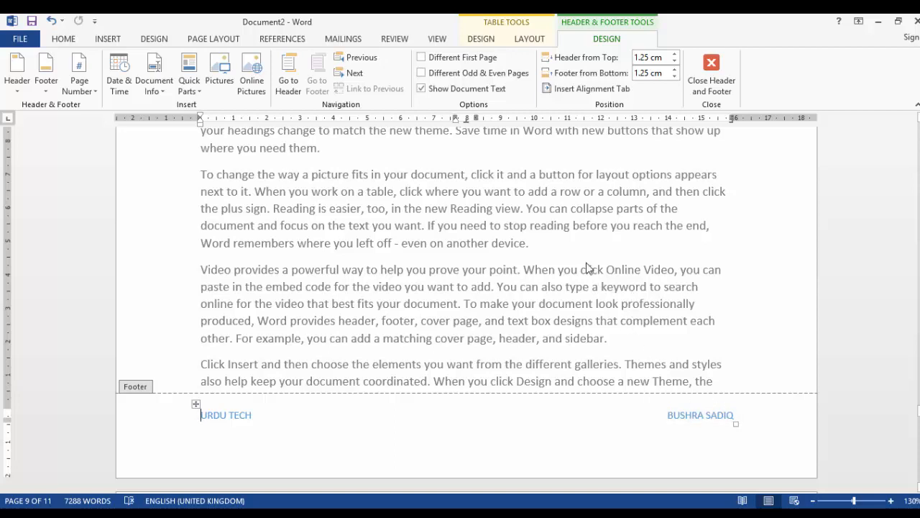
Check the footer on pages 8 and 9, closing header and footer editing along the way.
{"action": "scroll", "coordinate": [585, 266], "scroll_direction": "down", "scroll_amount": 8}
{"action": "scroll", "coordinate": [586, 266], "scroll_direction": "up", "scroll_amount": 5}
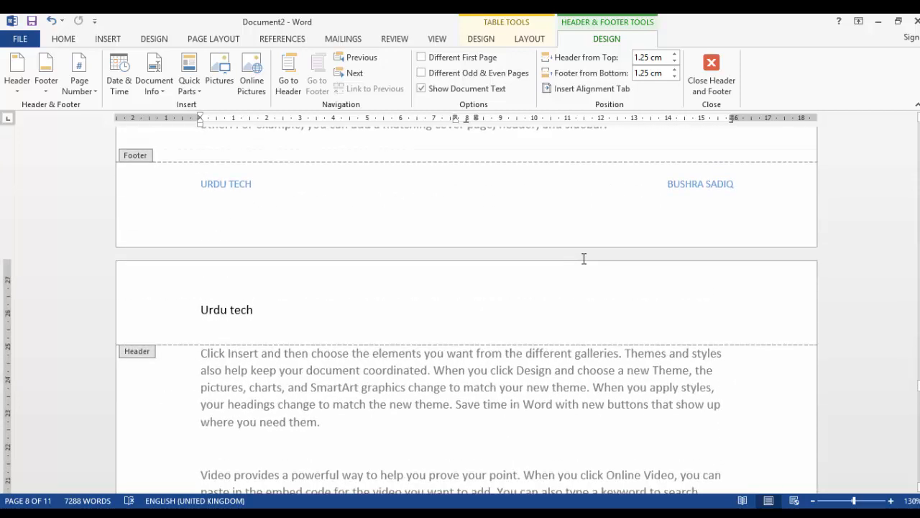
{"action": "scroll", "coordinate": [576, 287], "scroll_direction": "down", "scroll_amount": 3}
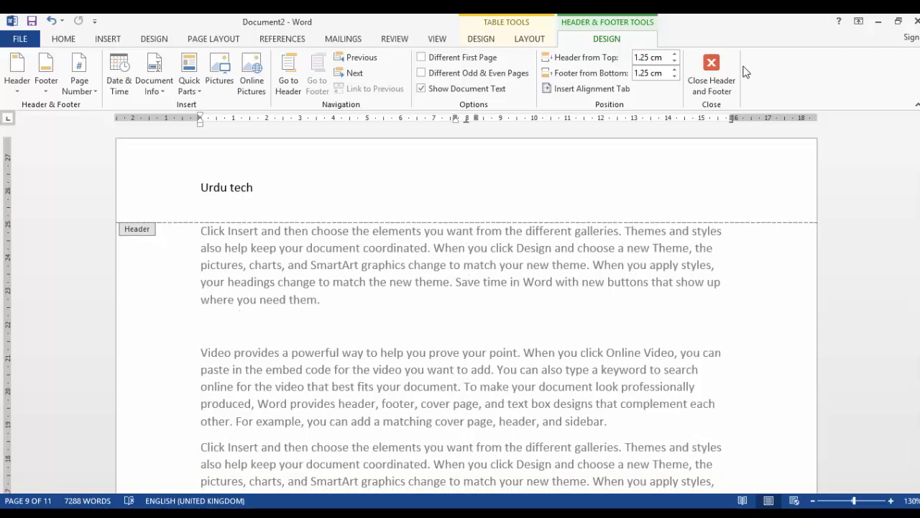
{"action": "left_click", "coordinate": [711, 72]}
{"action": "scroll", "coordinate": [682, 269], "scroll_direction": "down", "scroll_amount": 6}
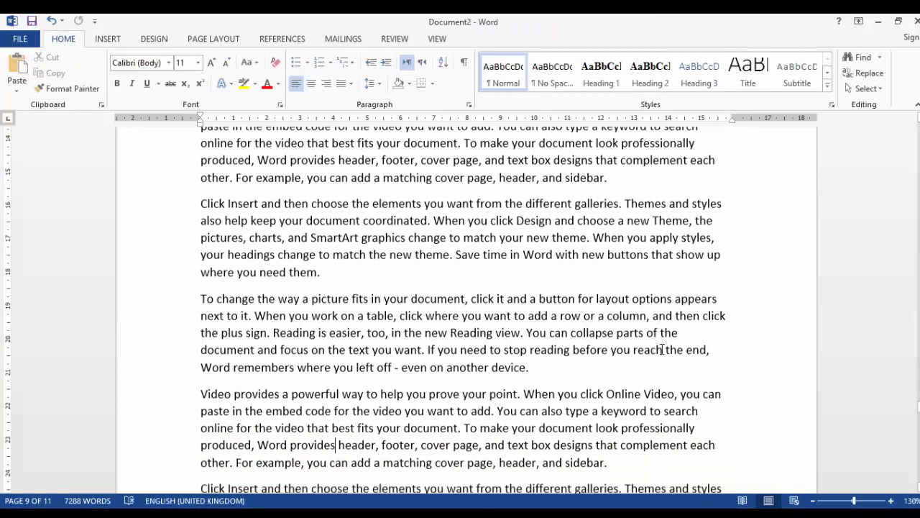
{"action": "scroll", "coordinate": [663, 354], "scroll_direction": "down", "scroll_amount": 2}
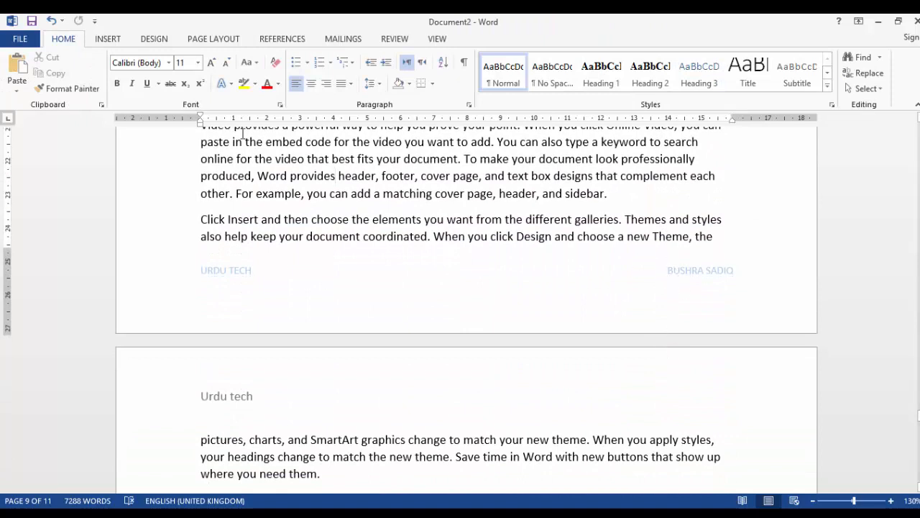
Replace the document's footer with the built-in Banded design and close footer editing.
{"action": "left_click", "coordinate": [108, 38]}
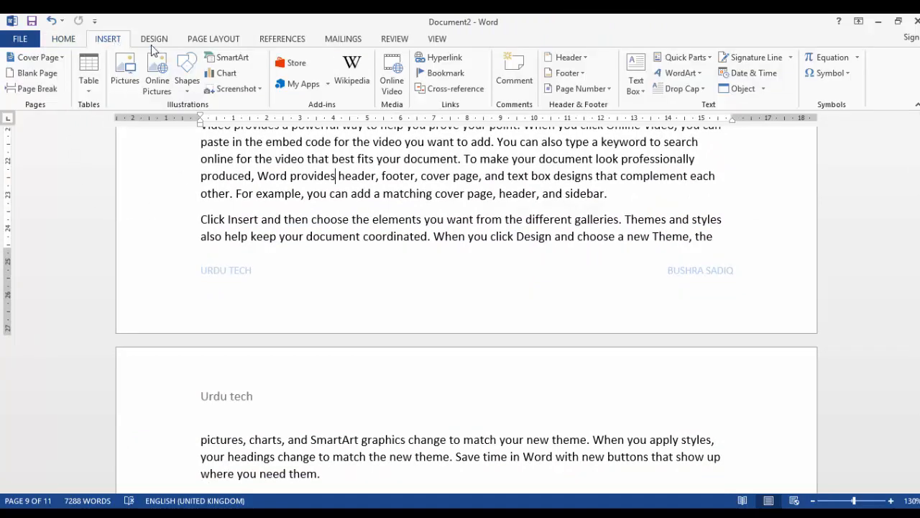
{"action": "left_click", "coordinate": [566, 72]}
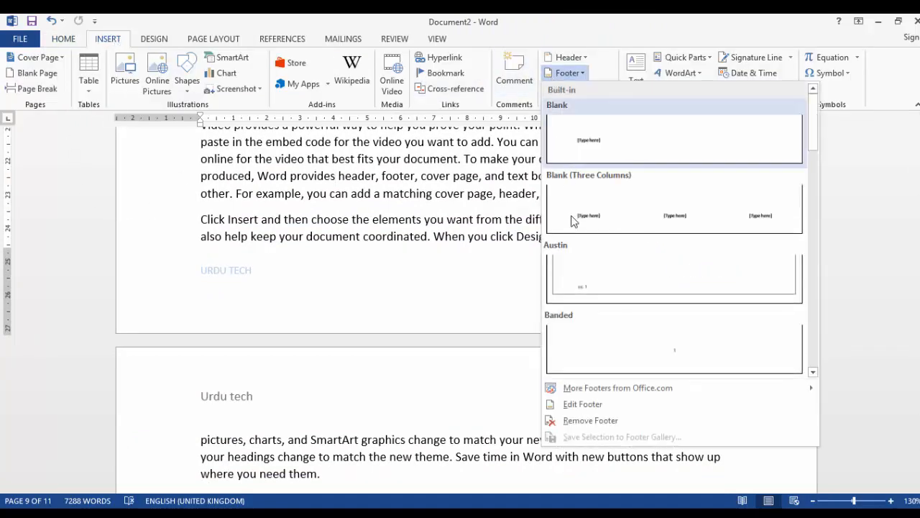
{"action": "left_click", "coordinate": [592, 324]}
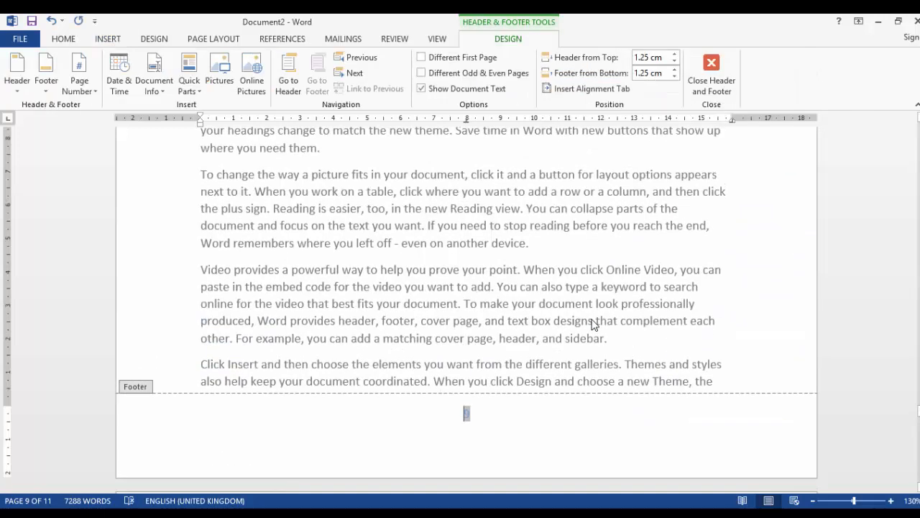
{"action": "scroll", "coordinate": [464, 134], "scroll_direction": "down", "scroll_amount": 3}
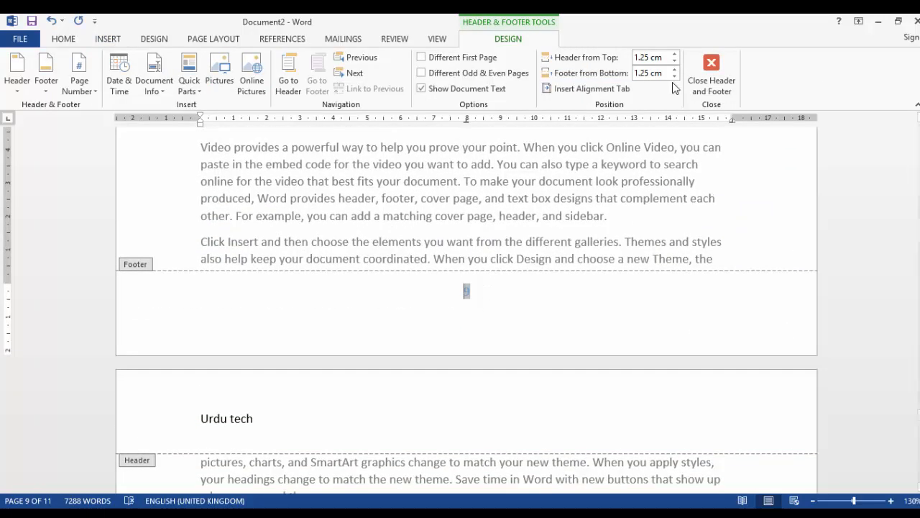
{"action": "left_click", "coordinate": [711, 76]}
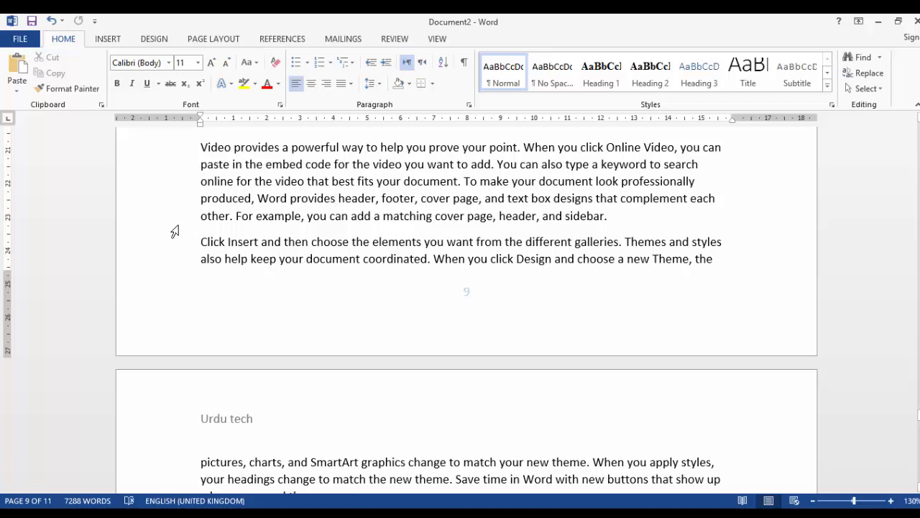
Insert the built-in Accent Bar, Left page number in the page margin and close header and footer editing.
{"action": "left_click", "coordinate": [109, 39]}
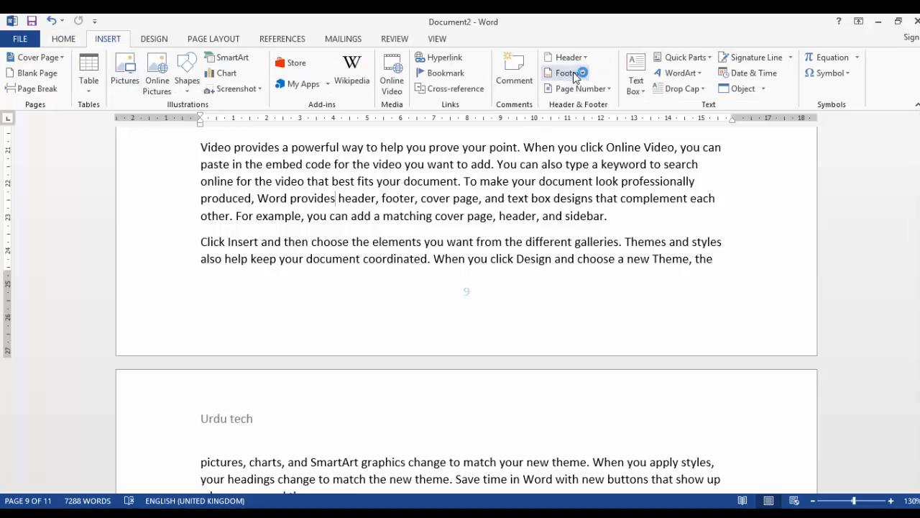
{"action": "left_click", "coordinate": [585, 90]}
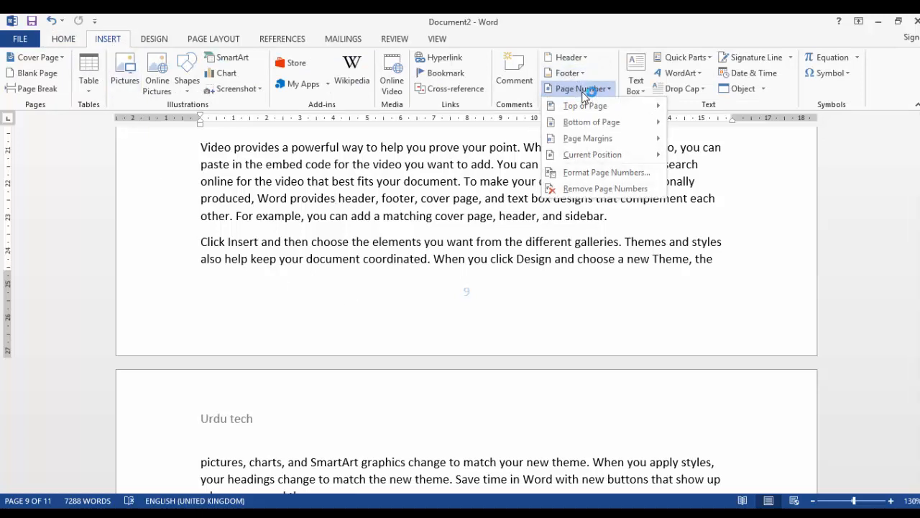
{"action": "mouse_move", "coordinate": [590, 105]}
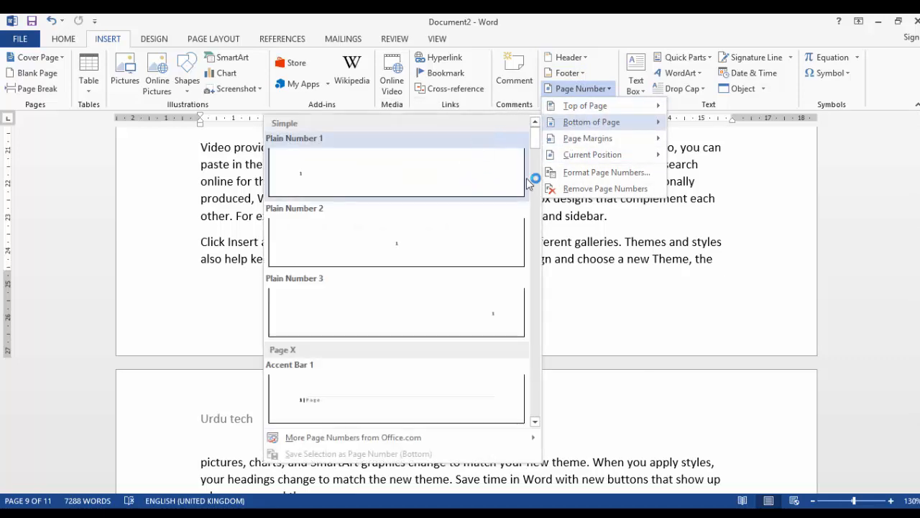
{"action": "mouse_move", "coordinate": [569, 146]}
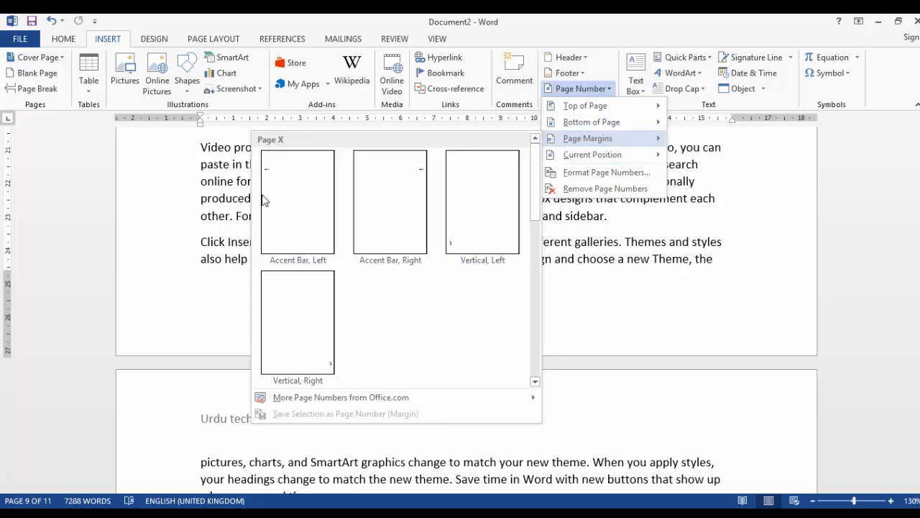
{"action": "left_click", "coordinate": [318, 177]}
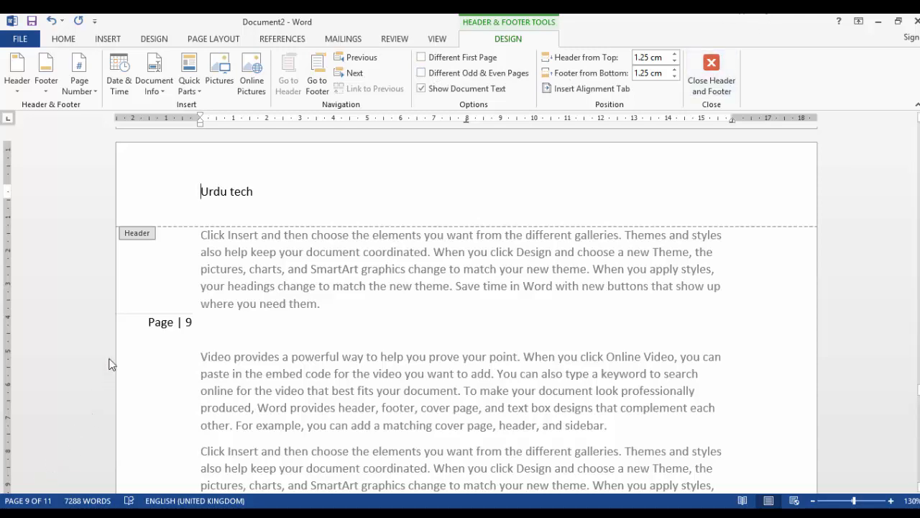
{"action": "left_click", "coordinate": [719, 79]}
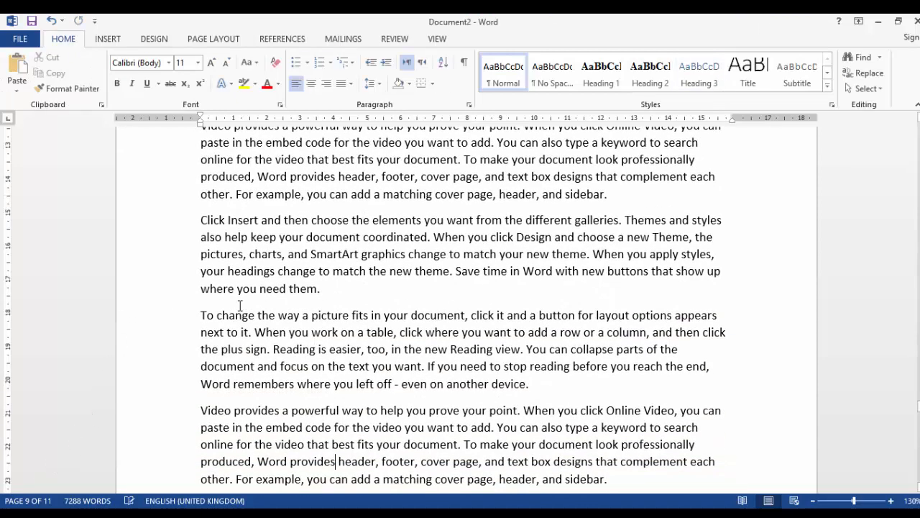
Browse the built-in page number designs available for the current position.
{"action": "left_click", "coordinate": [108, 39]}
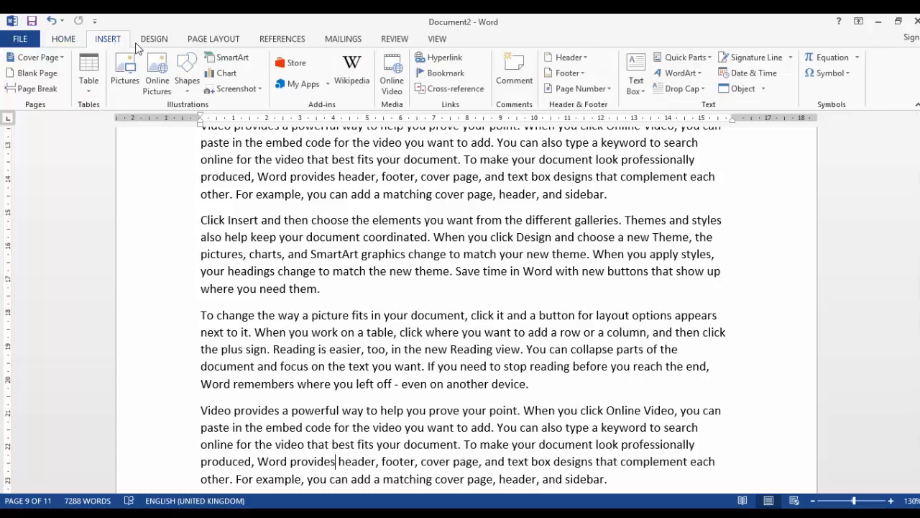
{"action": "left_click", "coordinate": [571, 89]}
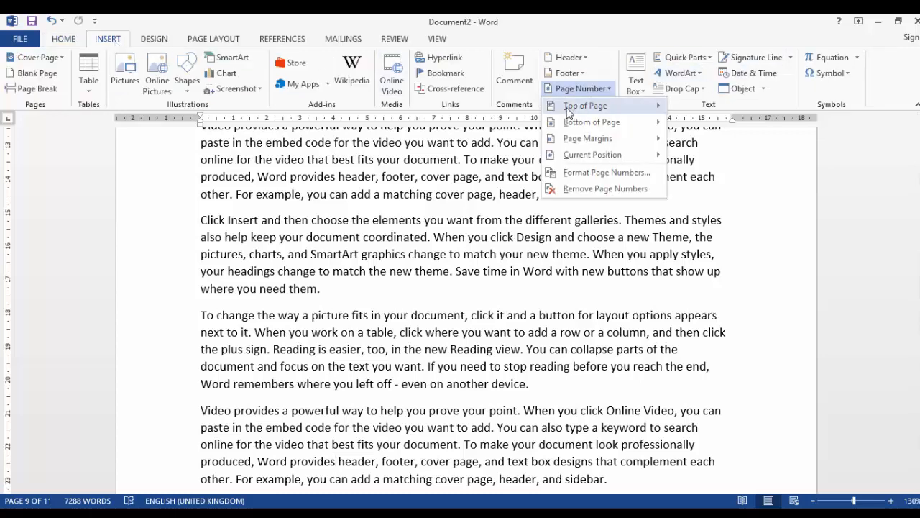
{"action": "mouse_move", "coordinate": [562, 160]}
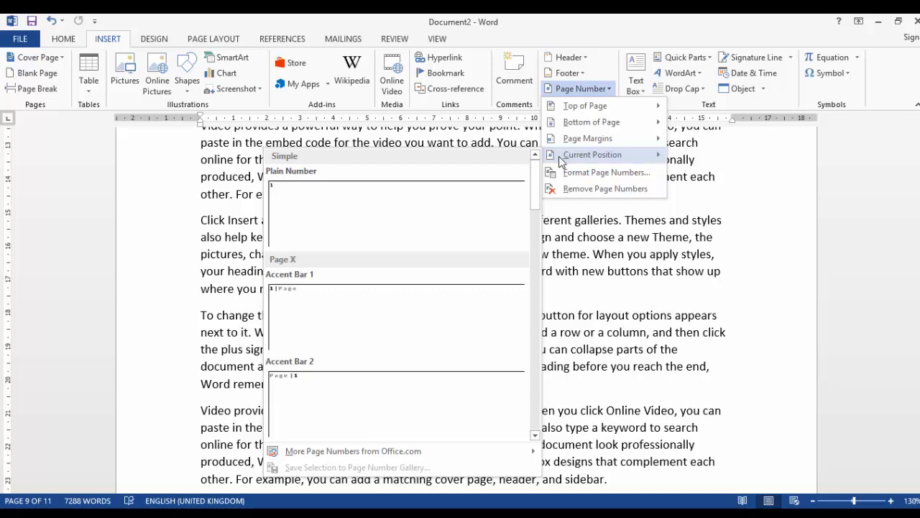
{"action": "scroll", "coordinate": [309, 411], "scroll_direction": "down", "scroll_amount": 3}
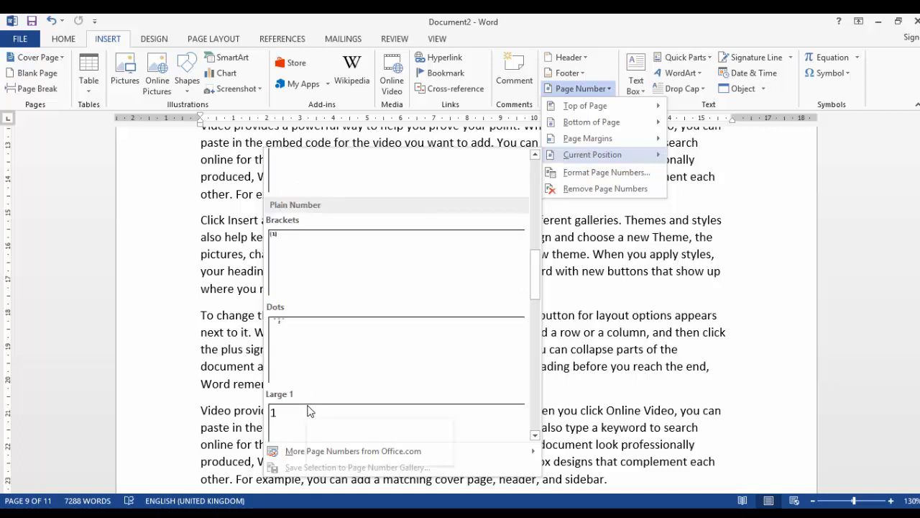
{"action": "scroll", "coordinate": [309, 411], "scroll_direction": "down", "scroll_amount": 5}
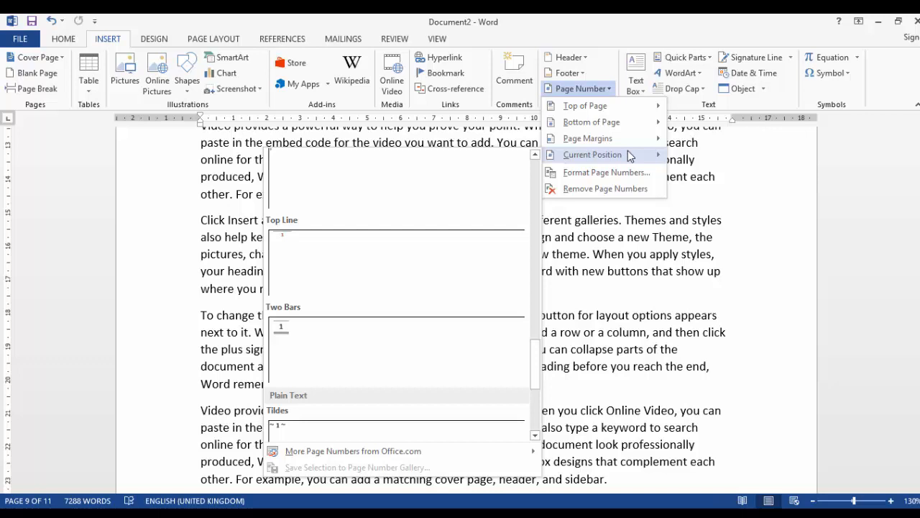
Look through the available number formats and set the page numbering to start at 7.
{"action": "left_click", "coordinate": [606, 172]}
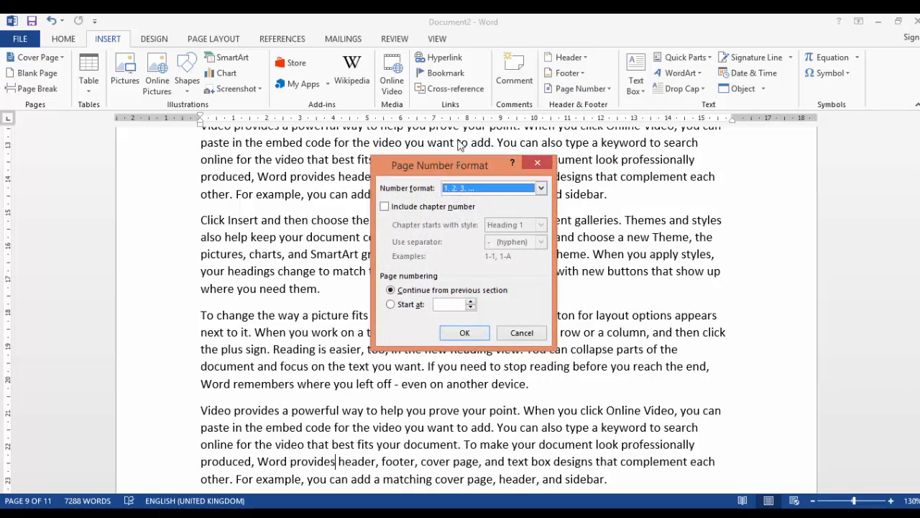
{"action": "left_click_drag", "start_coordinate": [456, 156], "coordinate": [457, 115]}
{"action": "left_click", "coordinate": [540, 148]}
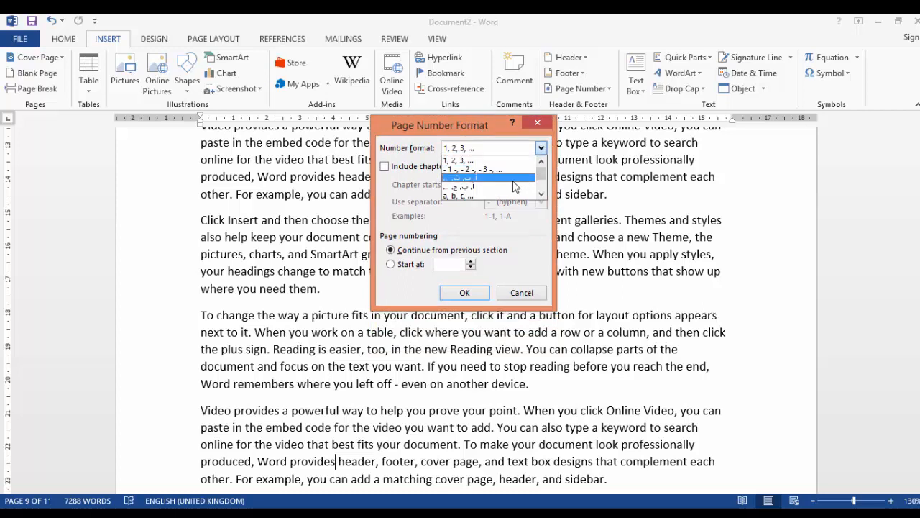
{"action": "scroll", "coordinate": [513, 186], "scroll_direction": "down", "scroll_amount": 1}
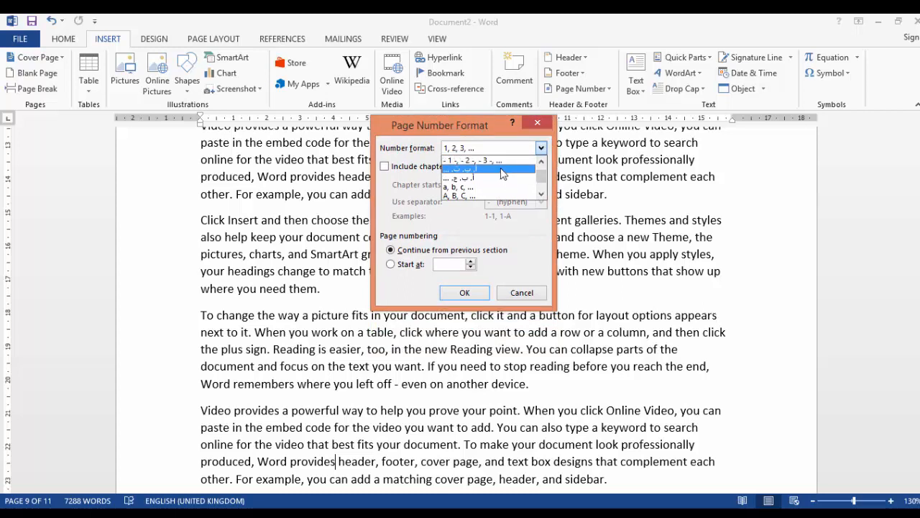
{"action": "scroll", "coordinate": [502, 174], "scroll_direction": "down", "scroll_amount": 2}
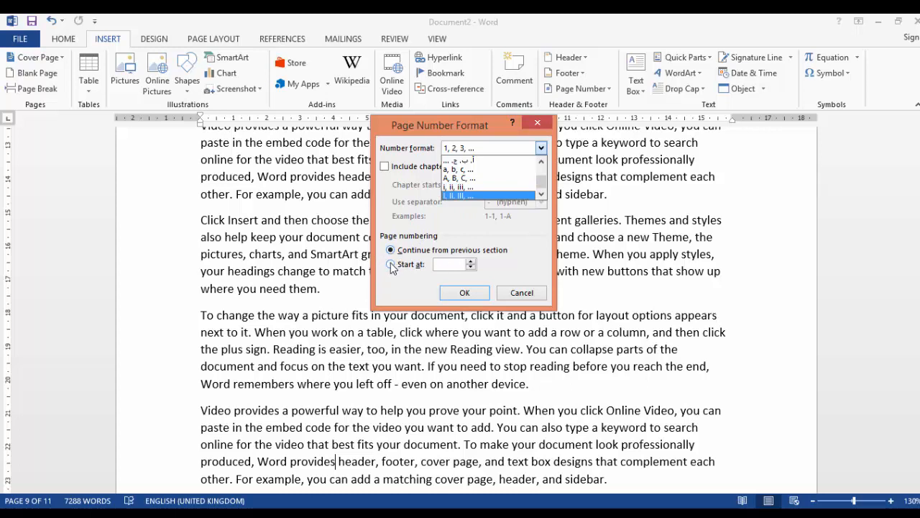
{"action": "left_click", "coordinate": [390, 265]}
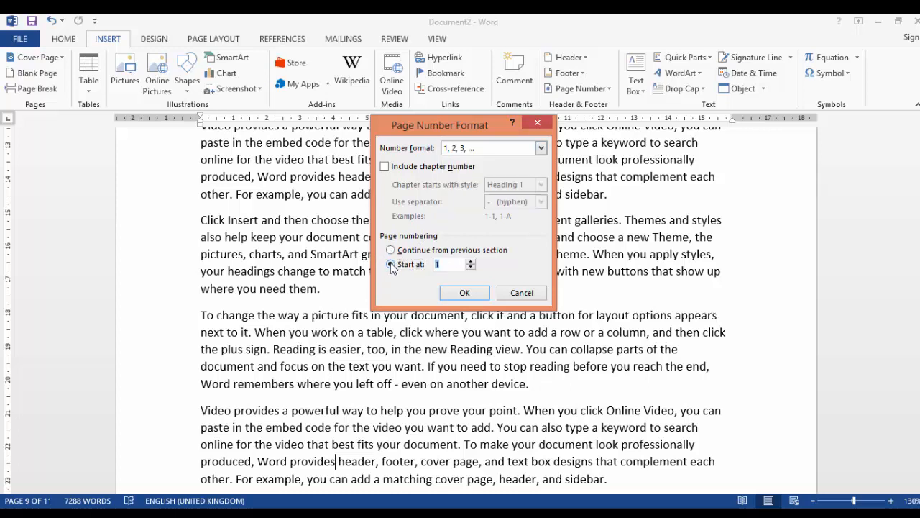
{"action": "left_click", "coordinate": [470, 262]}
{"action": "left_click", "coordinate": [470, 262]}
{"action": "left_click", "coordinate": [471, 262]}
{"action": "left_click", "coordinate": [470, 262]}
{"action": "left_click", "coordinate": [470, 261]}
{"action": "left_click", "coordinate": [461, 293]}
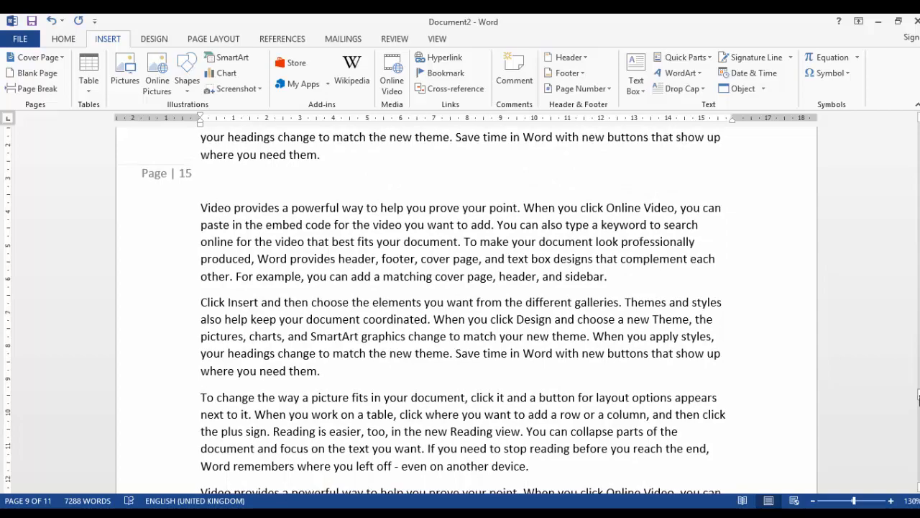
Check the numbering on the first page and remove the page numbers from the document.
{"action": "left_click_drag", "start_coordinate": [919, 396], "coordinate": [918, 394]}
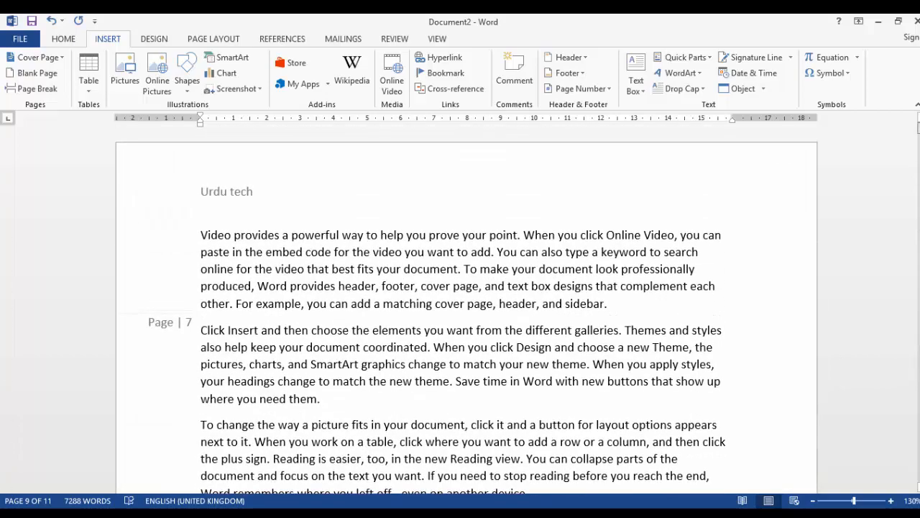
{"action": "scroll", "coordinate": [598, 325], "scroll_direction": "down", "scroll_amount": 3}
{"action": "scroll", "coordinate": [597, 325], "scroll_direction": "up", "scroll_amount": 1}
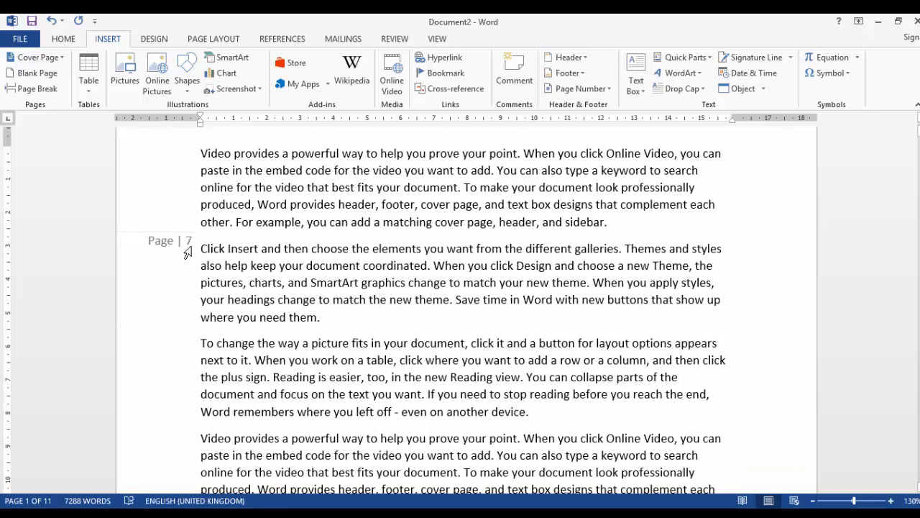
{"action": "left_click", "coordinate": [609, 92]}
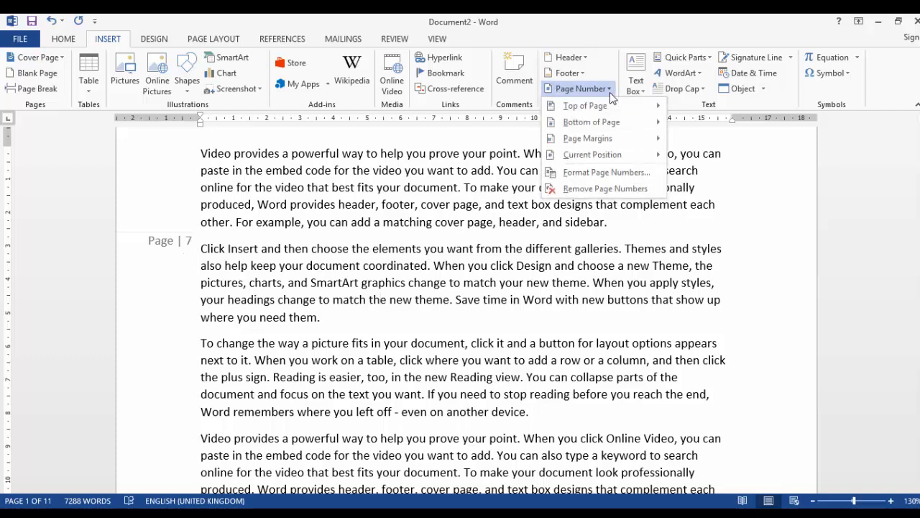
{"action": "left_click", "coordinate": [597, 190]}
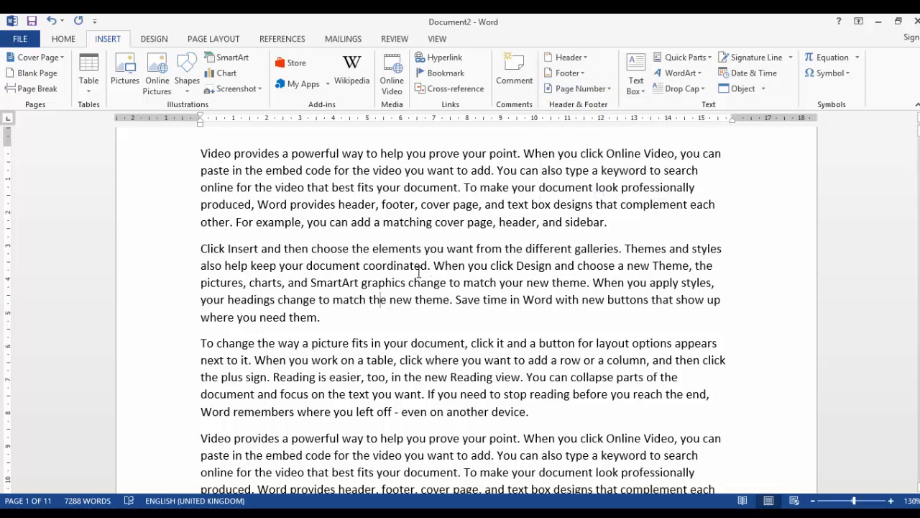
{"action": "scroll", "coordinate": [415, 270], "scroll_direction": "up", "scroll_amount": 2}
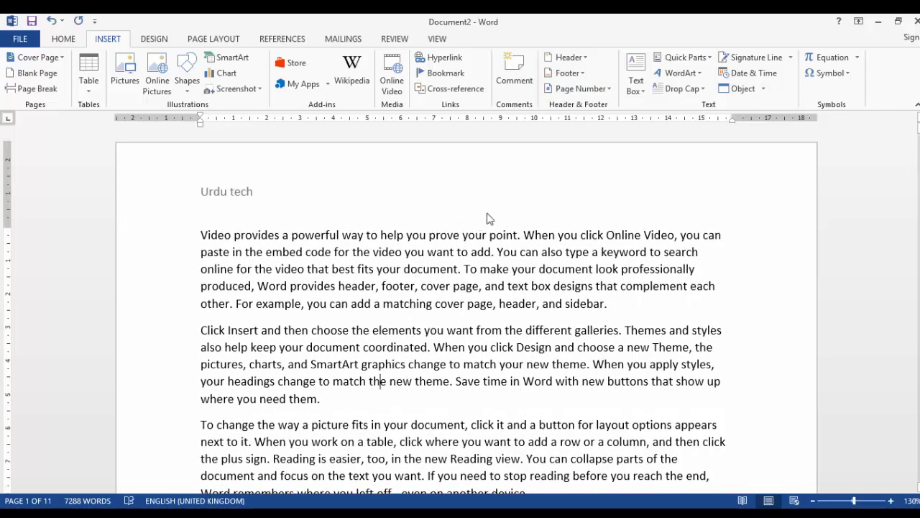
{"action": "left_click", "coordinate": [558, 92]}
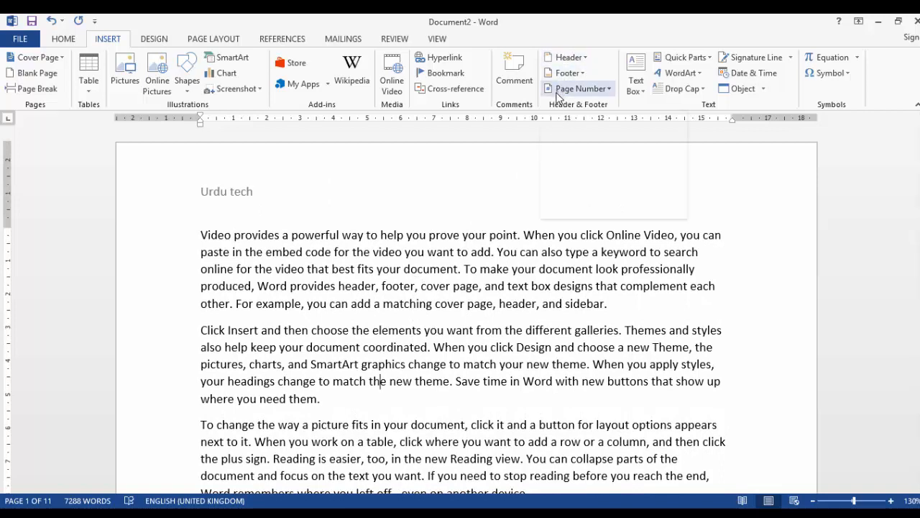
{"action": "left_click", "coordinate": [447, 270]}
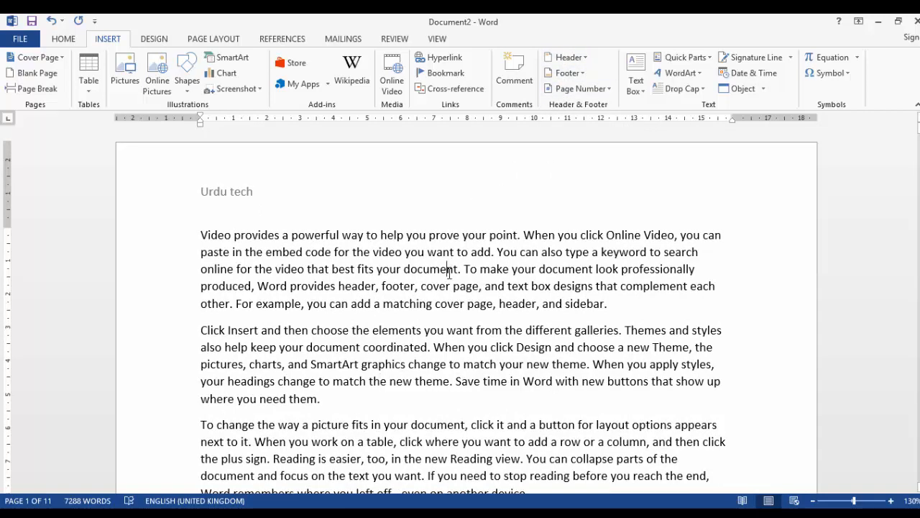